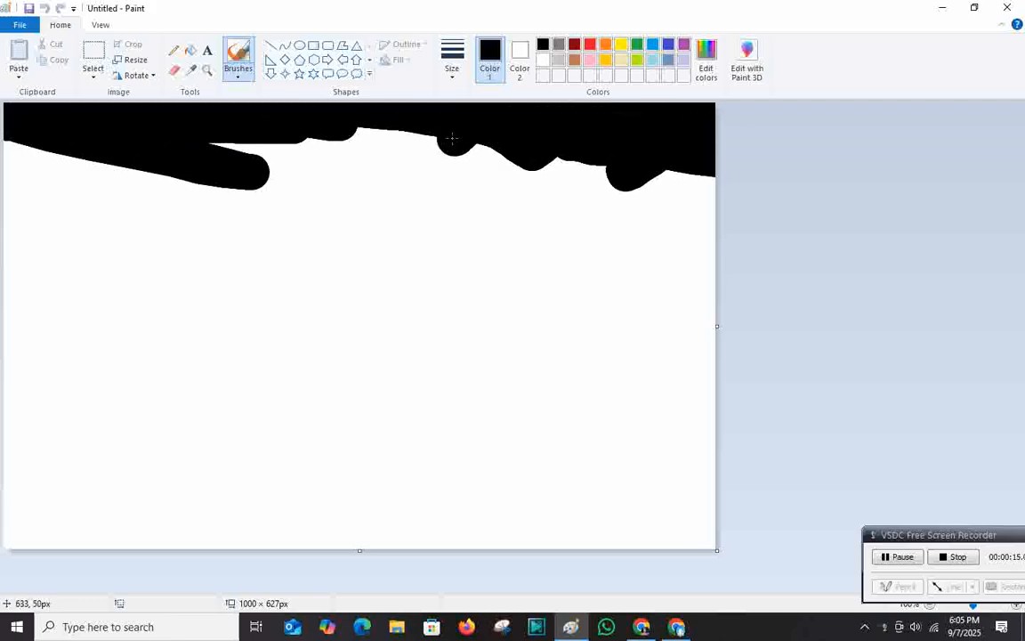
- Paint a solid black band with an uneven lower edge across the full width of the canvas's upper part
mouse_move(210, 167)
mouse_down()
mouse_move(147, 138)
mouse_move(4, 139)
mouse_up()
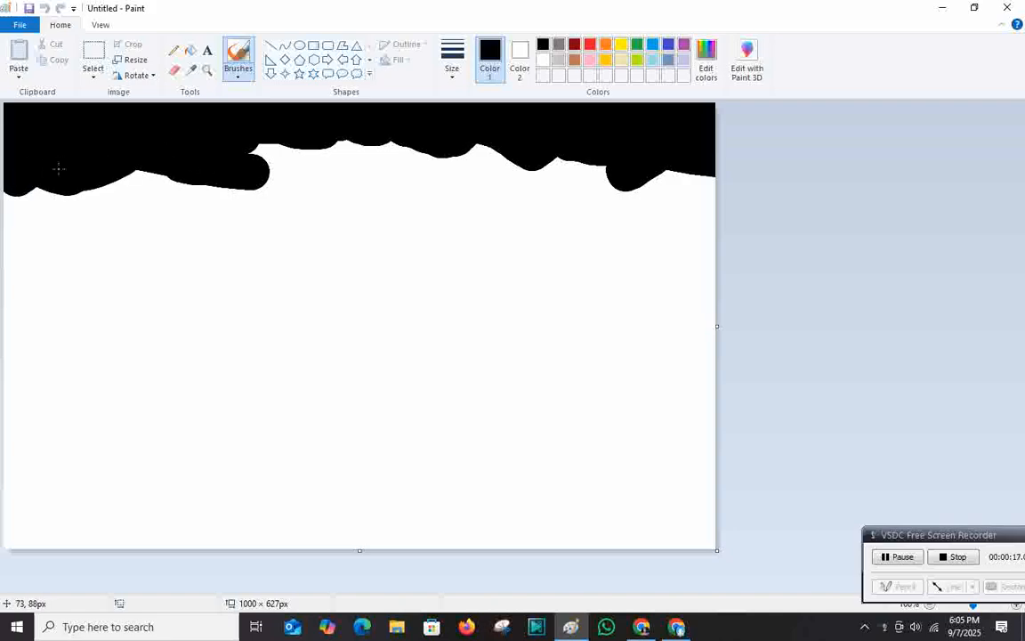
mouse_move(58, 168)
mouse_down()
mouse_move(184, 184)
mouse_move(314, 177)
mouse_move(300, 142)
mouse_move(274, 150)
mouse_move(296, 168)
mouse_move(335, 145)
mouse_move(383, 162)
mouse_move(473, 151)
mouse_move(496, 175)
mouse_move(568, 169)
mouse_move(711, 178)
mouse_up()
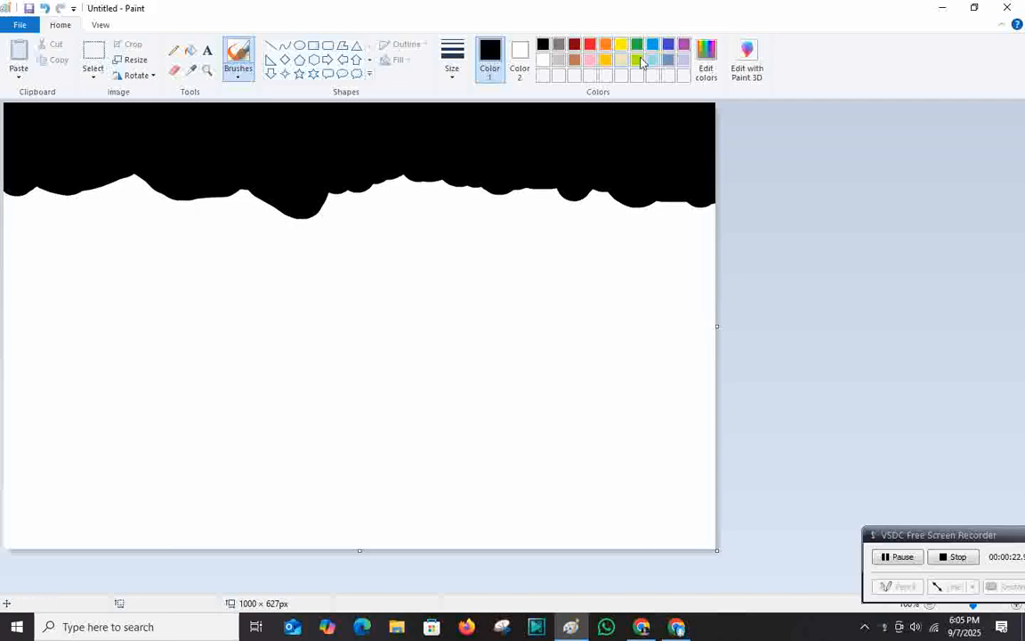
- Choose pure red from the basic colors as the primary color, adding it to the palette's custom swatches
click(706, 60)
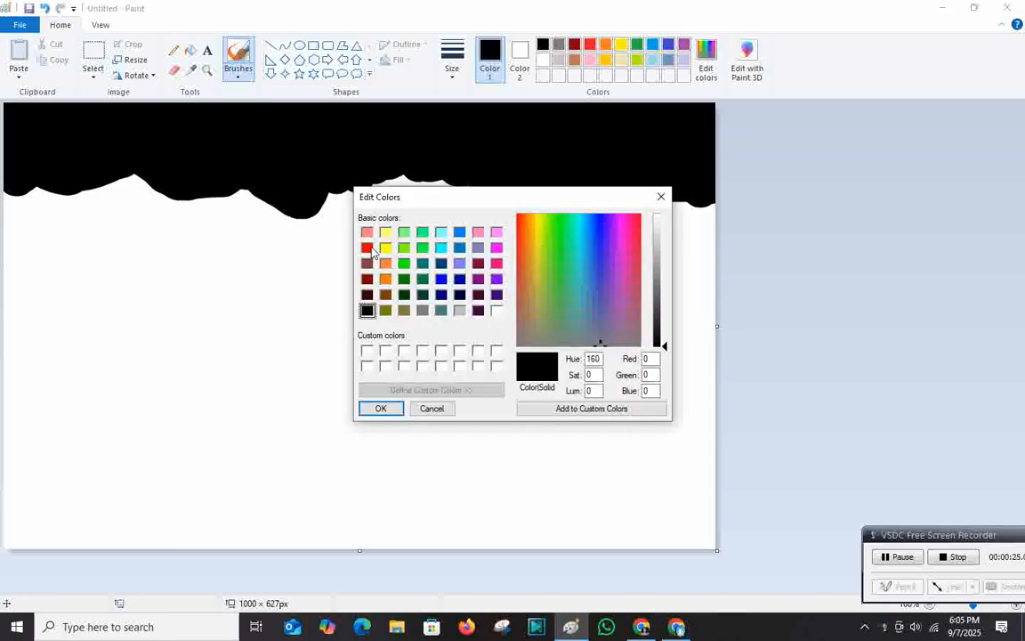
click(368, 249)
click(377, 408)
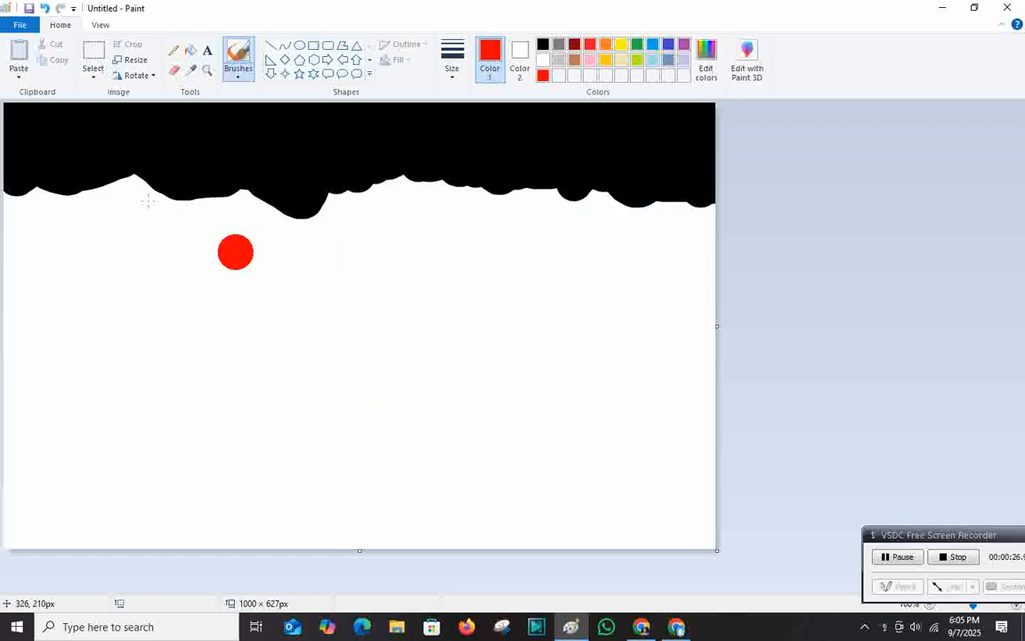
- Choose dark red from the basic colors and paint a band across the canvas directly below the black one
click(715, 70)
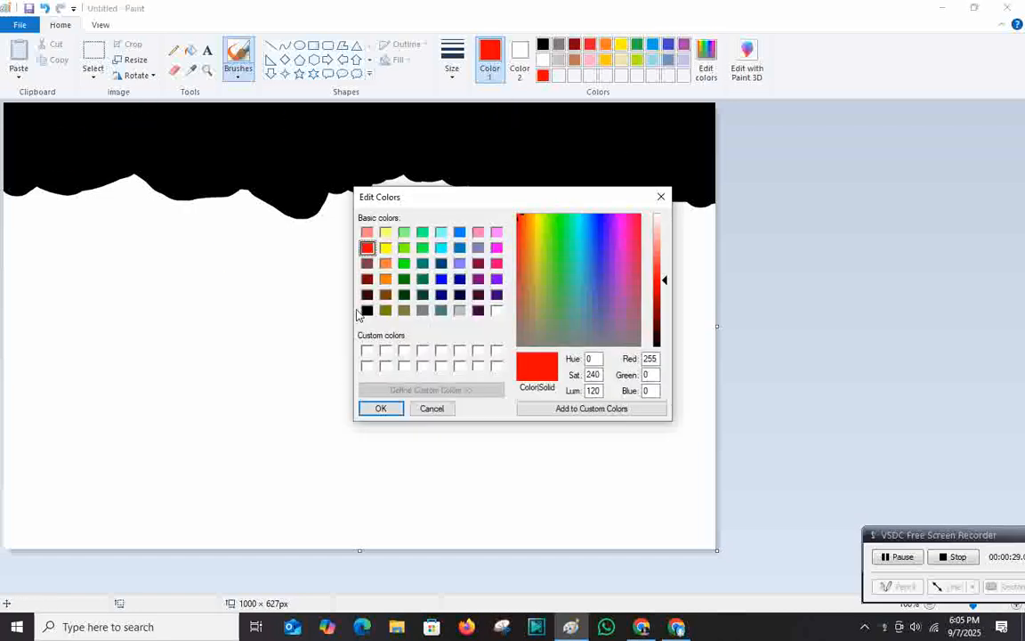
click(368, 279)
click(381, 409)
mouse_move(54, 201)
mouse_down()
mouse_move(18, 233)
mouse_move(9, 178)
mouse_move(43, 219)
mouse_move(52, 207)
mouse_move(33, 196)
mouse_move(146, 185)
mouse_move(130, 177)
mouse_move(134, 200)
mouse_move(212, 229)
mouse_move(236, 202)
mouse_move(262, 218)
mouse_move(208, 208)
mouse_move(251, 238)
mouse_move(406, 190)
mouse_move(491, 208)
mouse_move(705, 209)
mouse_move(723, 224)
mouse_move(595, 219)
mouse_move(531, 202)
mouse_move(502, 226)
mouse_move(405, 216)
mouse_move(327, 229)
mouse_move(371, 216)
mouse_move(440, 230)
mouse_move(444, 215)
mouse_move(474, 233)
mouse_move(559, 231)
mouse_move(647, 232)
mouse_up()
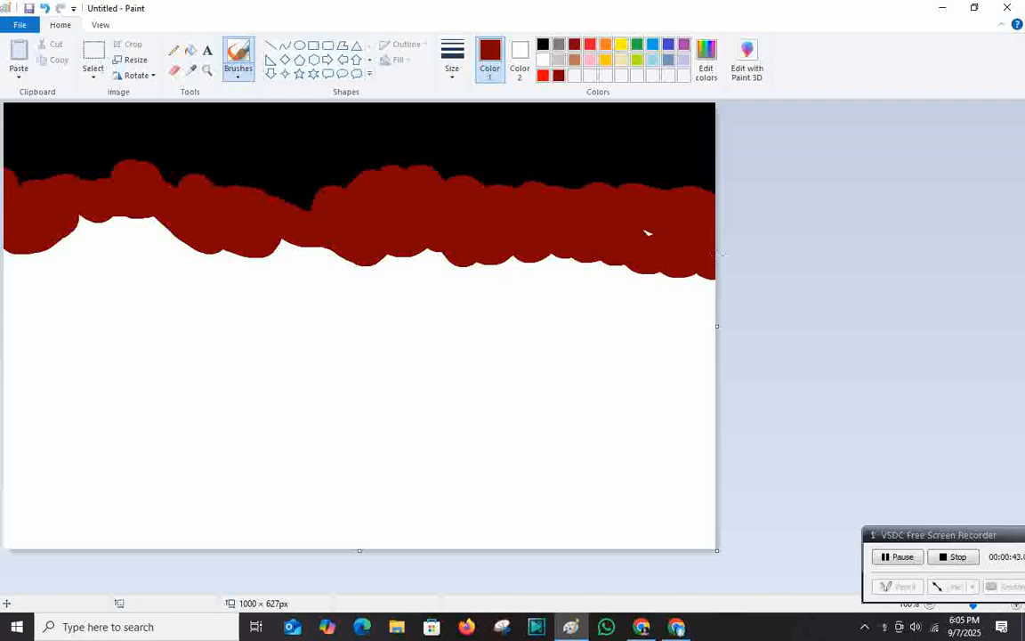
mouse_move(436, 242)
mouse_down()
mouse_move(322, 265)
mouse_move(266, 252)
mouse_move(207, 258)
mouse_move(184, 236)
mouse_move(82, 239)
mouse_up()
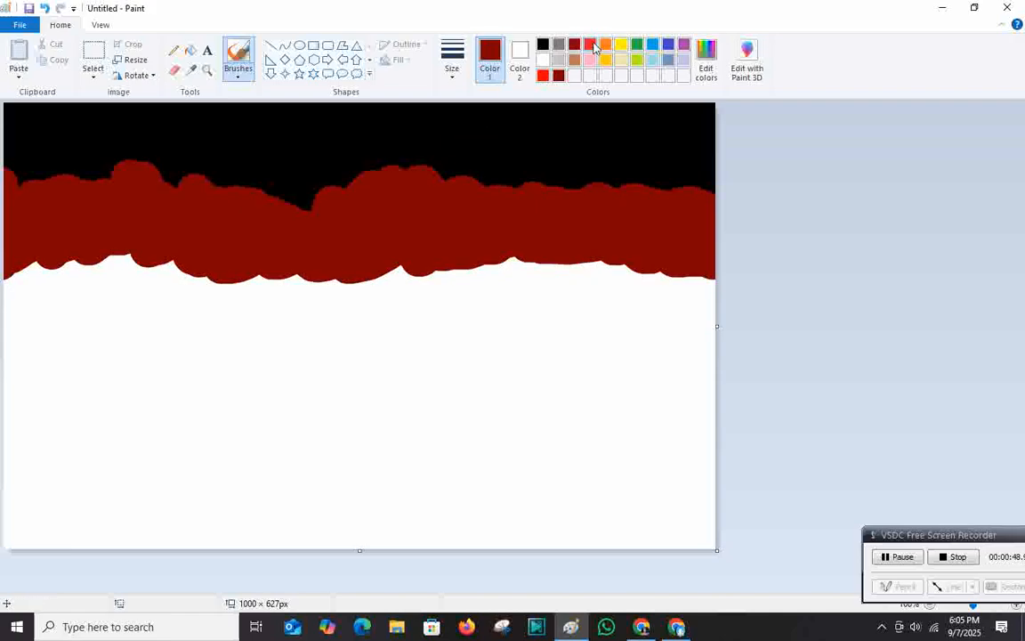
- Paint a bright red band across the full width of the canvas, directly below the dark red band
mouse_move(10, 283)
mouse_down()
mouse_move(20, 319)
mouse_move(16, 281)
mouse_move(33, 292)
mouse_move(25, 279)
mouse_move(72, 279)
mouse_move(77, 295)
mouse_move(37, 279)
mouse_move(49, 270)
mouse_move(54, 292)
mouse_move(134, 270)
mouse_move(123, 269)
mouse_move(133, 286)
mouse_move(167, 299)
mouse_move(166, 281)
mouse_move(178, 296)
mouse_move(197, 283)
mouse_move(206, 297)
mouse_move(236, 299)
mouse_move(425, 282)
mouse_move(411, 279)
mouse_move(408, 288)
mouse_move(469, 296)
mouse_move(482, 273)
mouse_move(512, 269)
mouse_move(540, 282)
mouse_move(611, 270)
mouse_move(683, 288)
mouse_move(418, 296)
mouse_move(455, 279)
mouse_move(480, 301)
mouse_move(666, 312)
mouse_move(536, 299)
mouse_move(425, 305)
mouse_move(355, 321)
mouse_move(192, 321)
mouse_move(51, 349)
mouse_move(9, 332)
mouse_move(51, 316)
mouse_up()
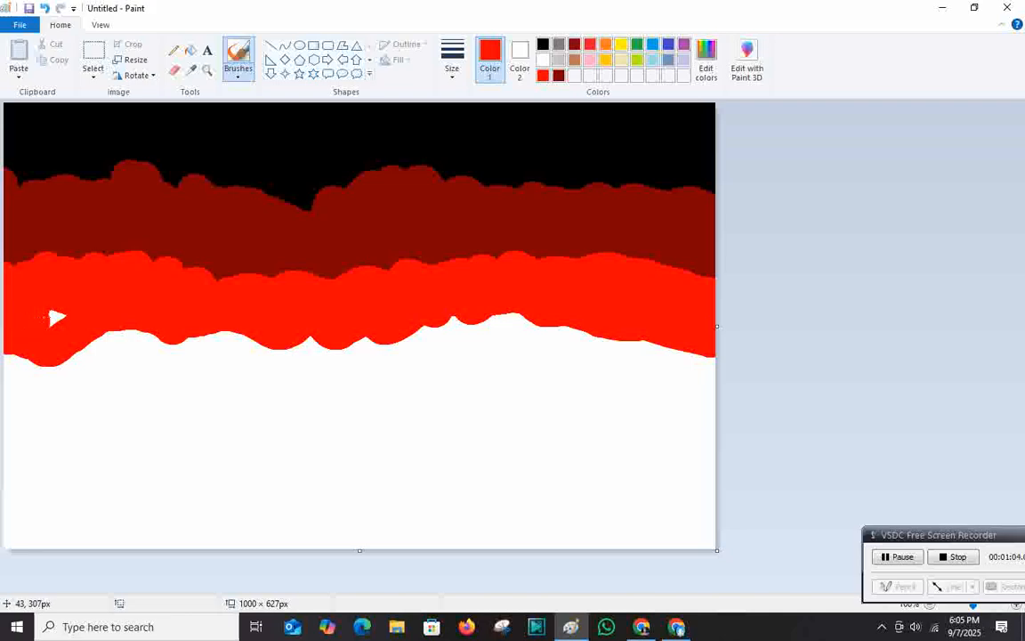
click(886, 557)
mouse_move(419, 332)
mouse_down()
mouse_move(447, 349)
mouse_move(446, 337)
mouse_up()
mouse_move(504, 322)
mouse_down()
mouse_move(725, 349)
mouse_move(613, 332)
mouse_move(502, 352)
mouse_move(426, 344)
mouse_move(367, 357)
mouse_move(156, 356)
mouse_move(124, 347)
mouse_move(63, 369)
mouse_move(7, 366)
mouse_up()
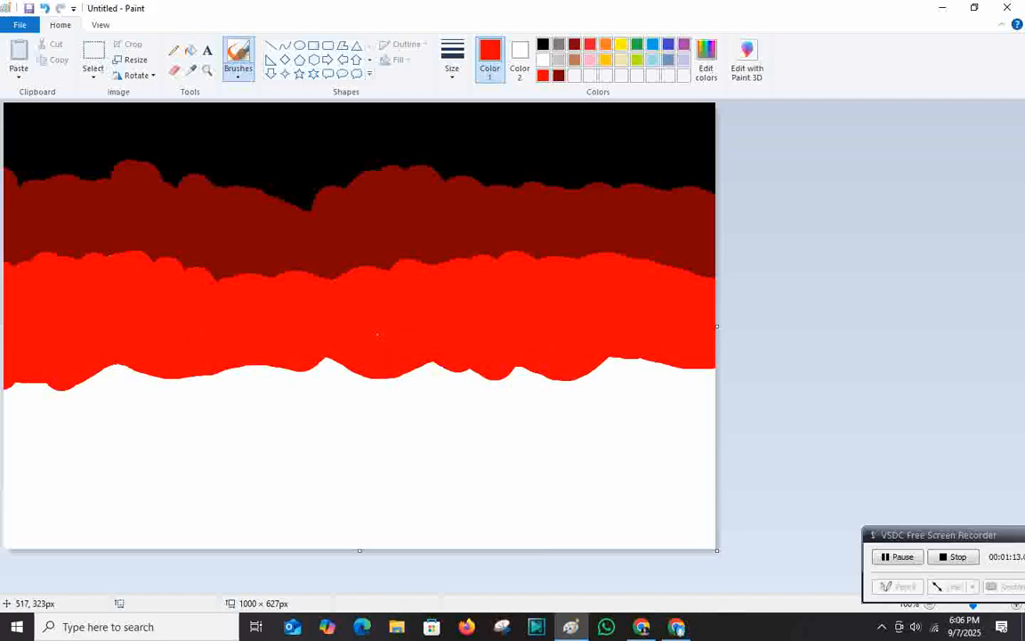
click(881, 556)
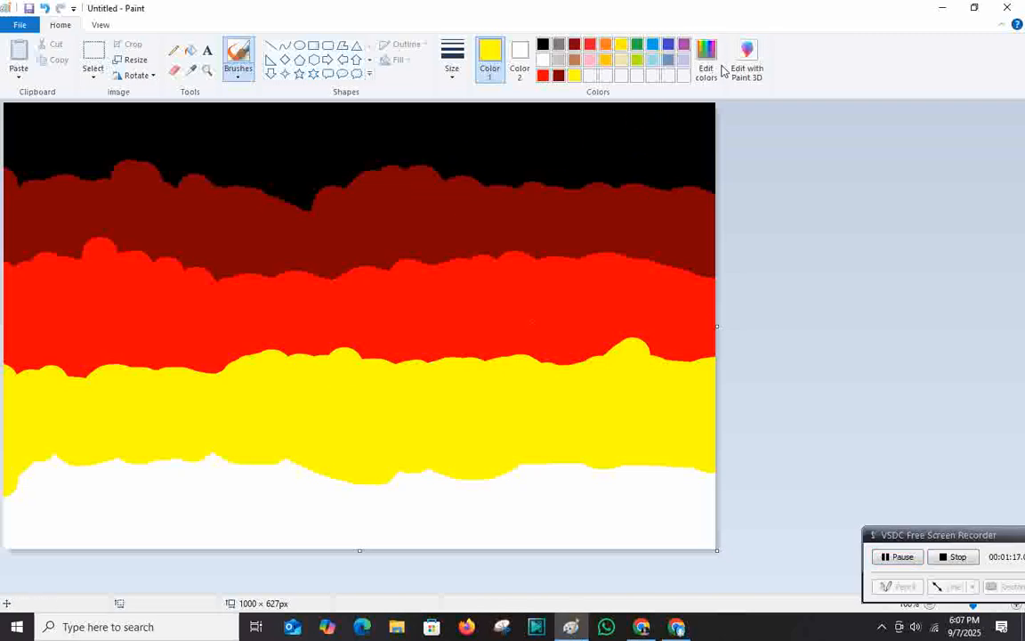
- Choose green (red 0, green 255, blue 64) and paint a band across the canvas below the yellow one
click(713, 72)
click(423, 247)
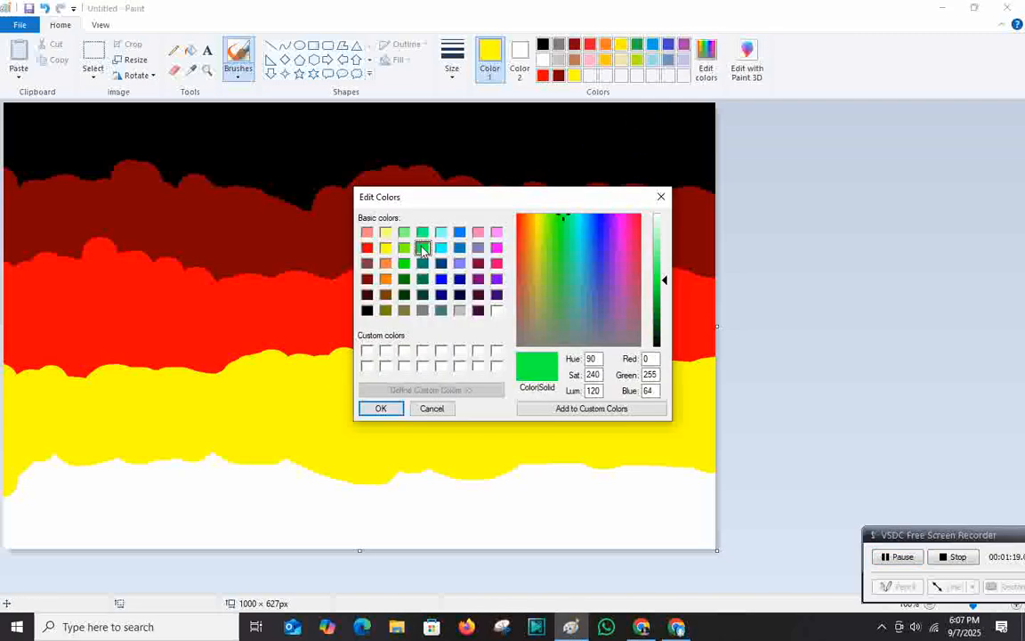
click(380, 408)
click(109, 466)
drag(106, 468, 9, 469)
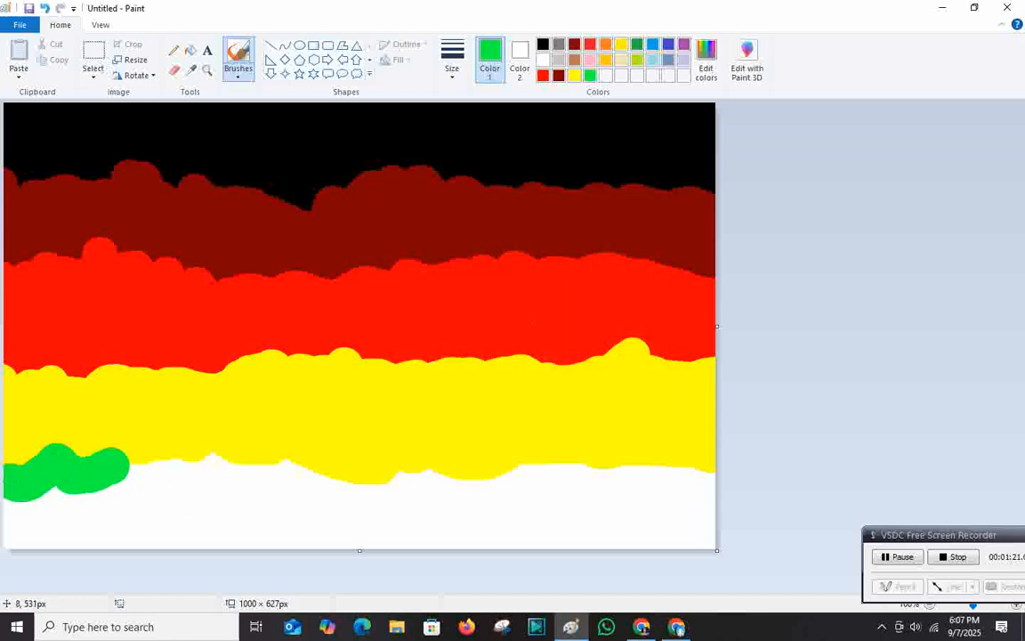
mouse_move(156, 446)
mouse_down()
mouse_move(122, 469)
mouse_move(169, 454)
mouse_move(524, 477)
mouse_move(731, 475)
mouse_move(553, 471)
mouse_move(549, 487)
mouse_move(583, 466)
mouse_move(581, 480)
mouse_move(507, 494)
mouse_move(449, 503)
mouse_move(337, 496)
mouse_move(396, 493)
mouse_move(308, 509)
mouse_move(289, 492)
mouse_move(301, 480)
mouse_move(325, 495)
mouse_move(257, 485)
mouse_move(182, 494)
mouse_move(167, 483)
mouse_move(4, 514)
mouse_up()
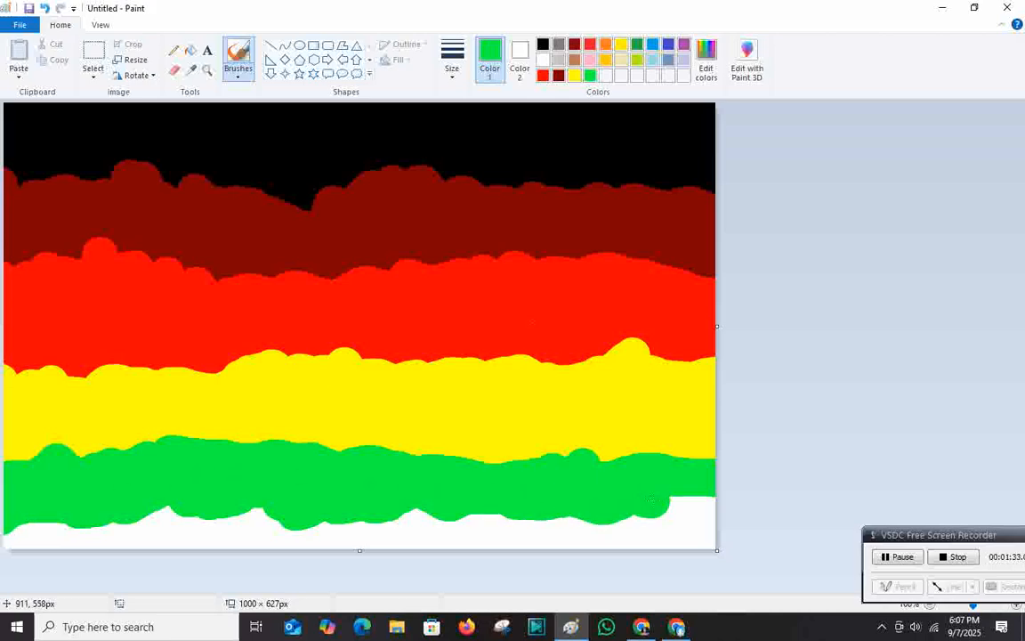
- Blend the color bands by squashing the image to 6 pixels high and stretching it back to 627 pixels, without maintaining aspect ratio
click(135, 60)
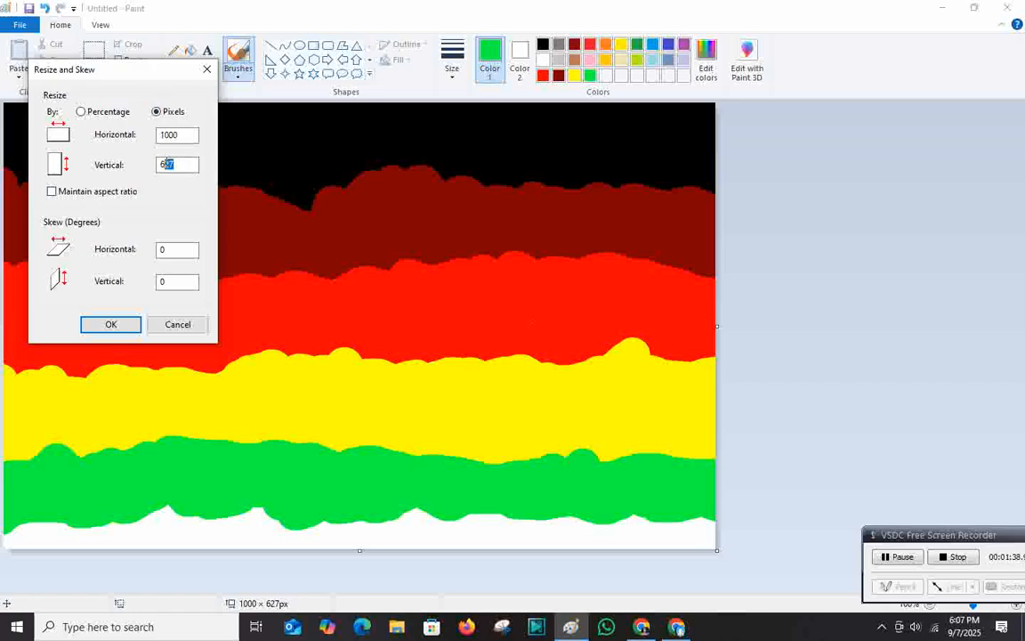
key(Return)
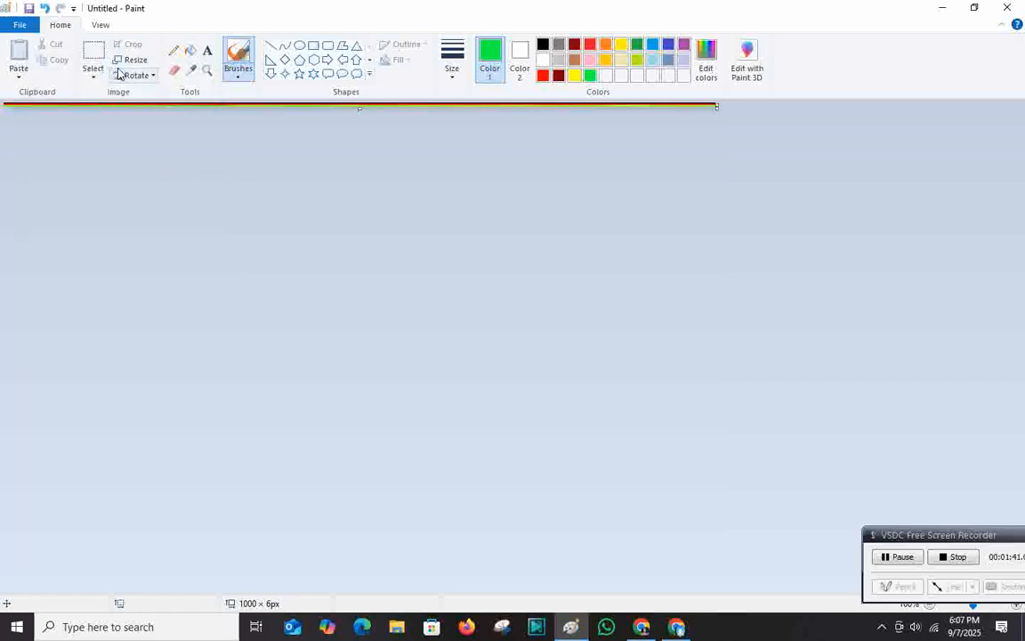
click(129, 62)
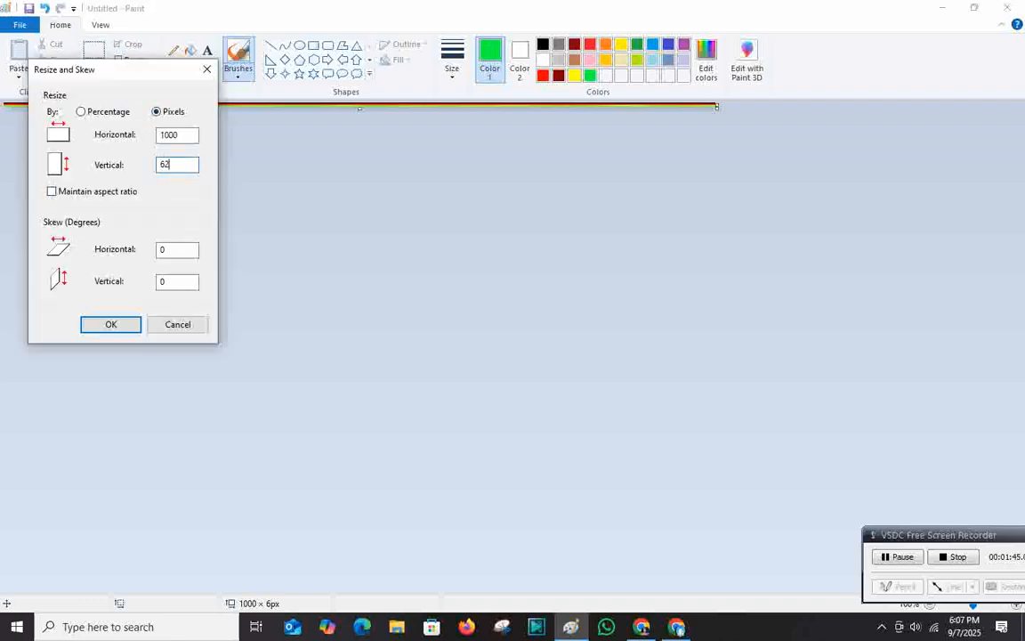
key(Return)
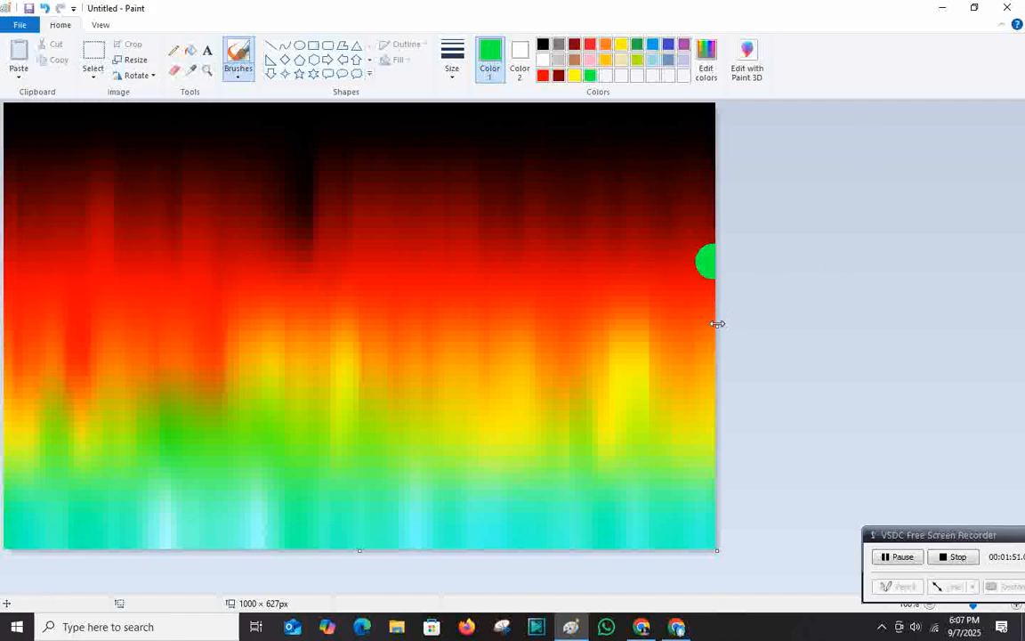
- Widen the canvas to about 1348 pixels and fill the added blank area with black
drag(717, 324, 964, 304)
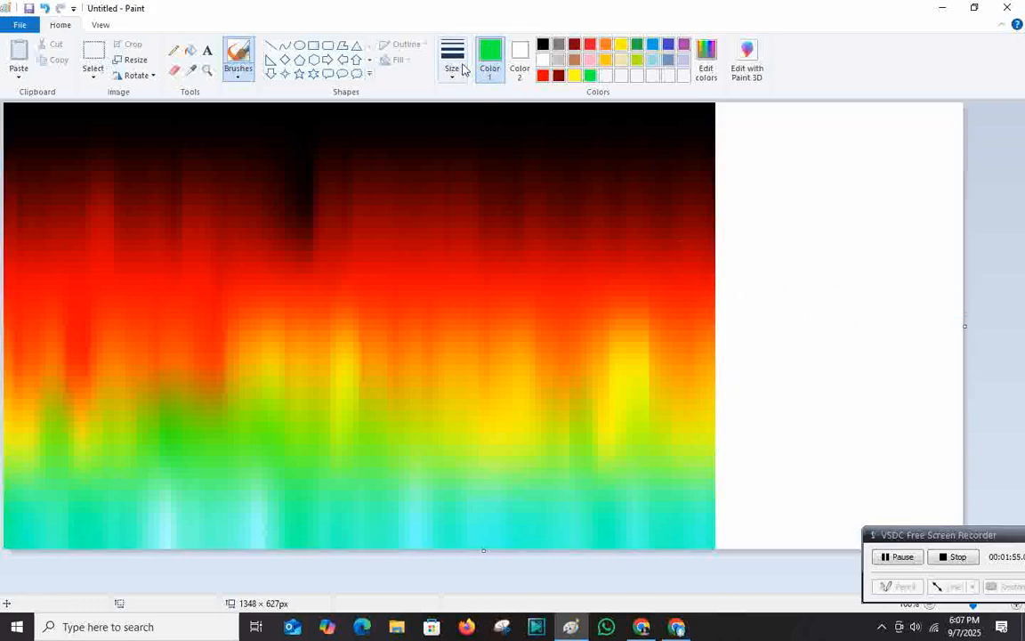
click(231, 49)
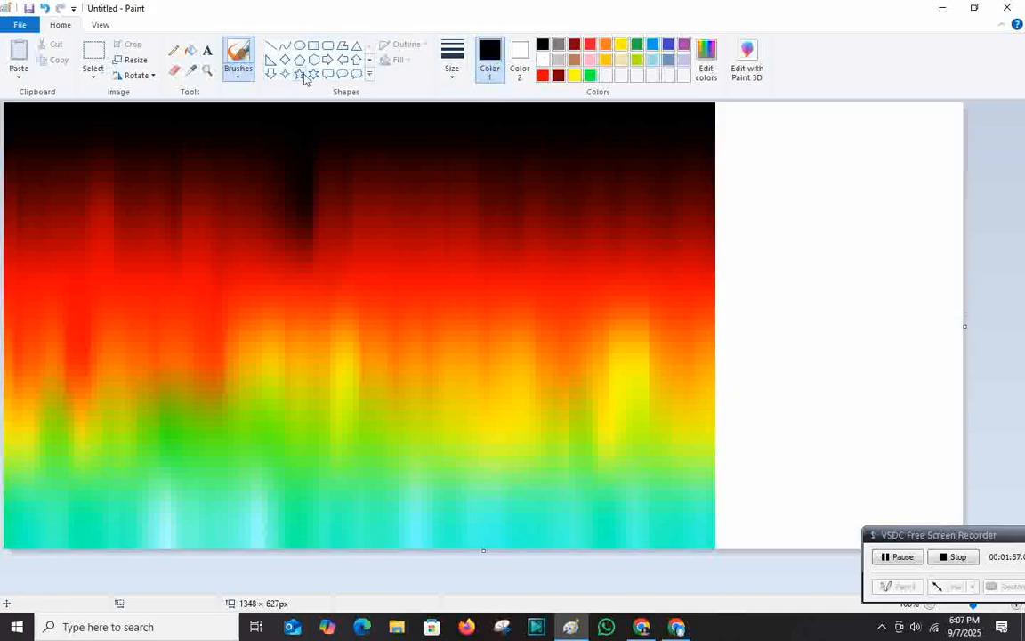
click(190, 52)
click(778, 184)
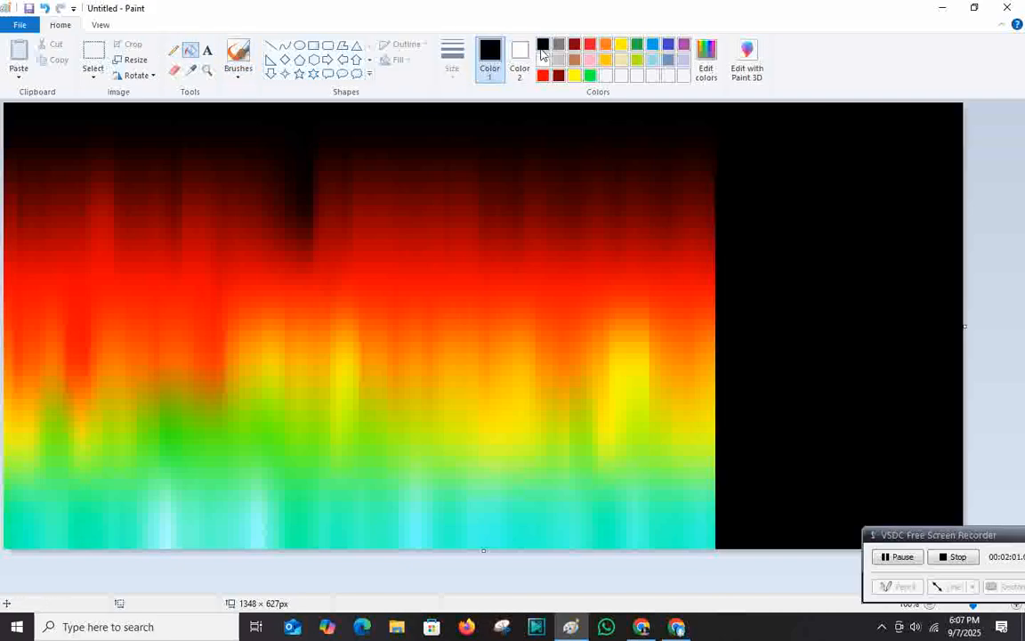
- Draw a white circle with solid fill, about 265 pixels across, in the middle of the black area
click(297, 47)
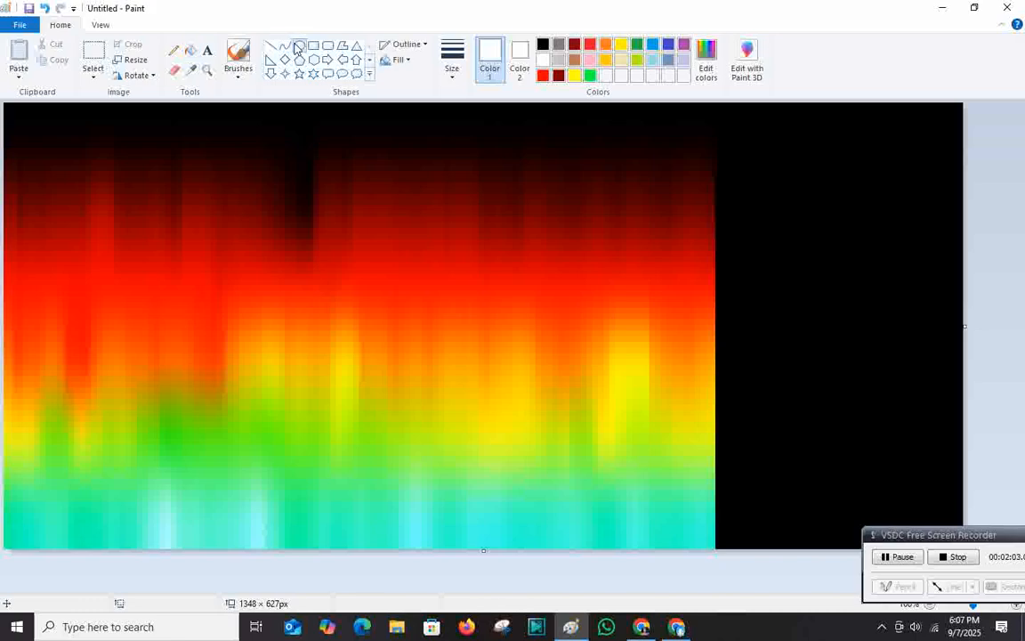
drag(767, 163, 956, 352)
click(398, 60)
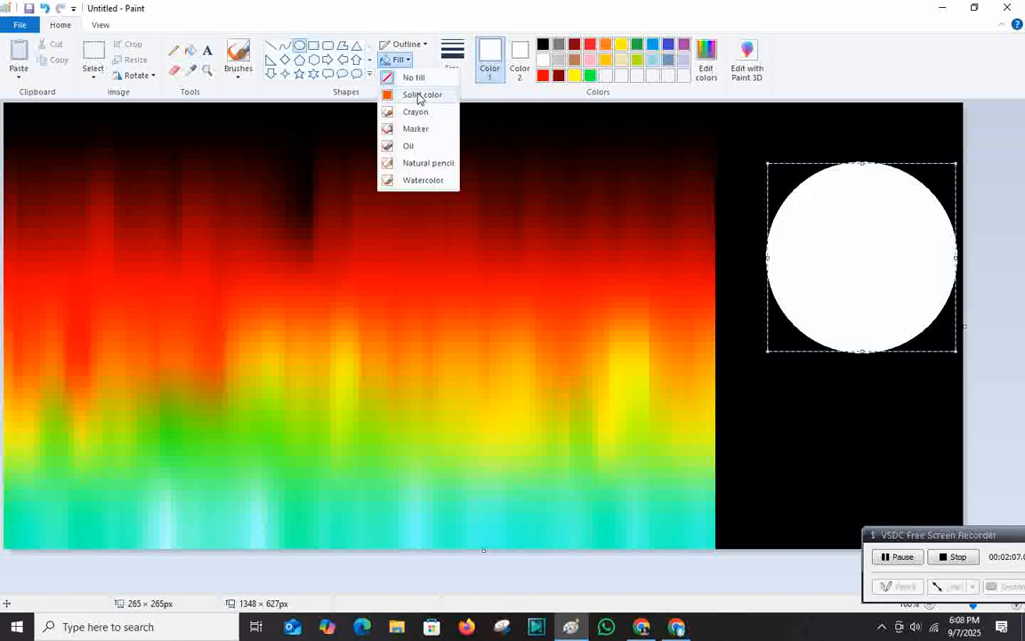
click(417, 94)
drag(838, 227, 816, 248)
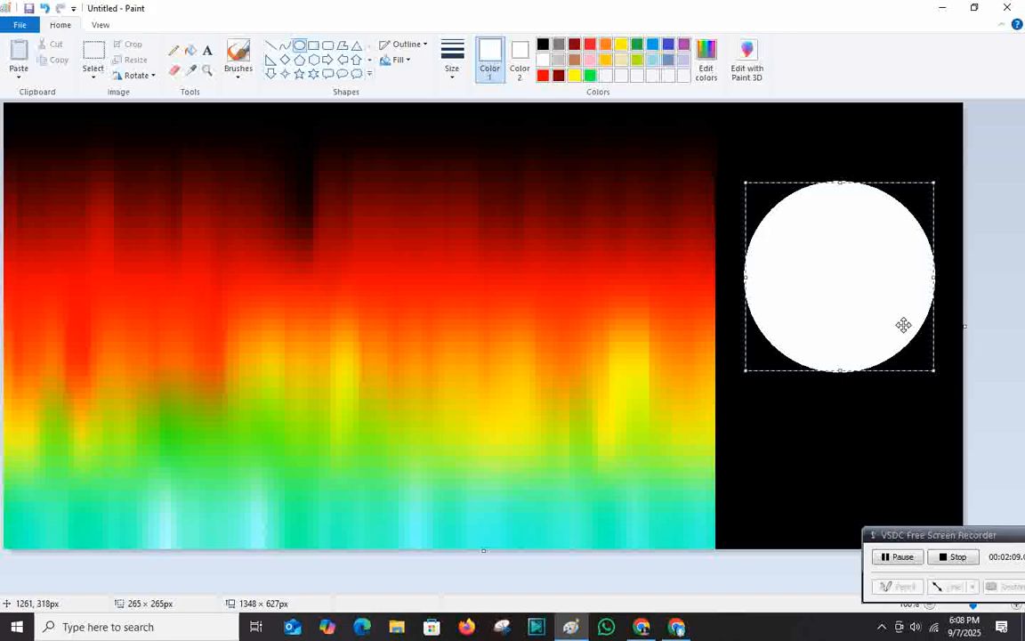
- Give the white circle a crayon fill with no outline and finish the shape
click(398, 60)
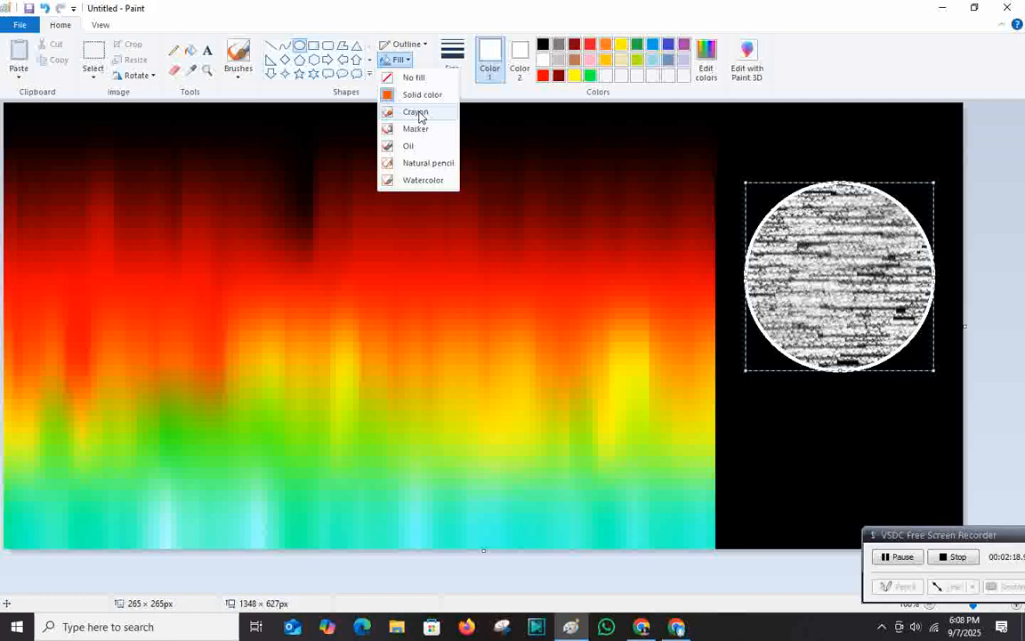
click(419, 113)
click(397, 46)
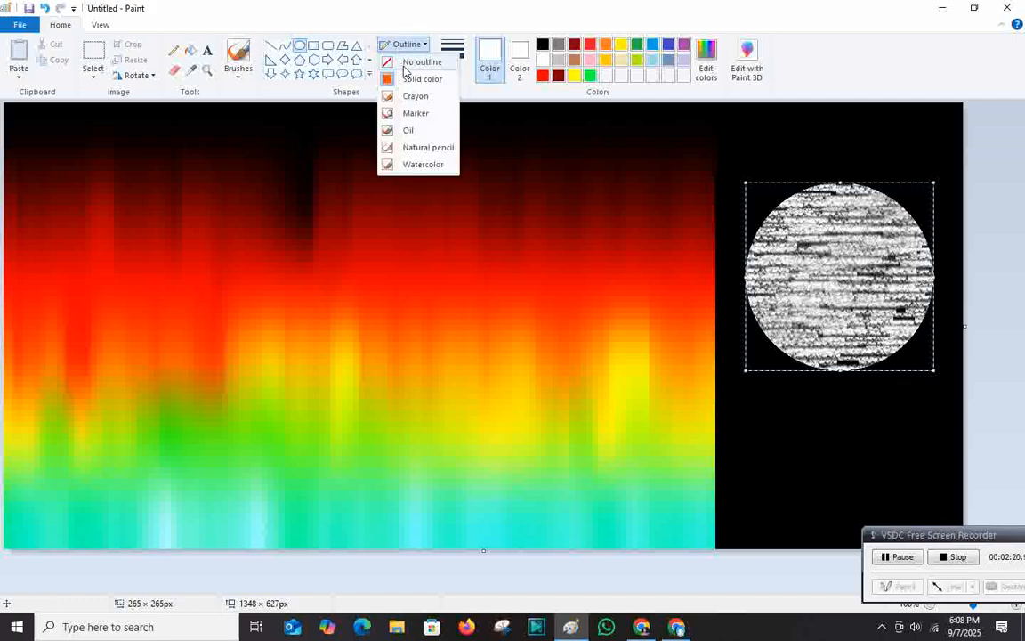
click(406, 64)
click(995, 129)
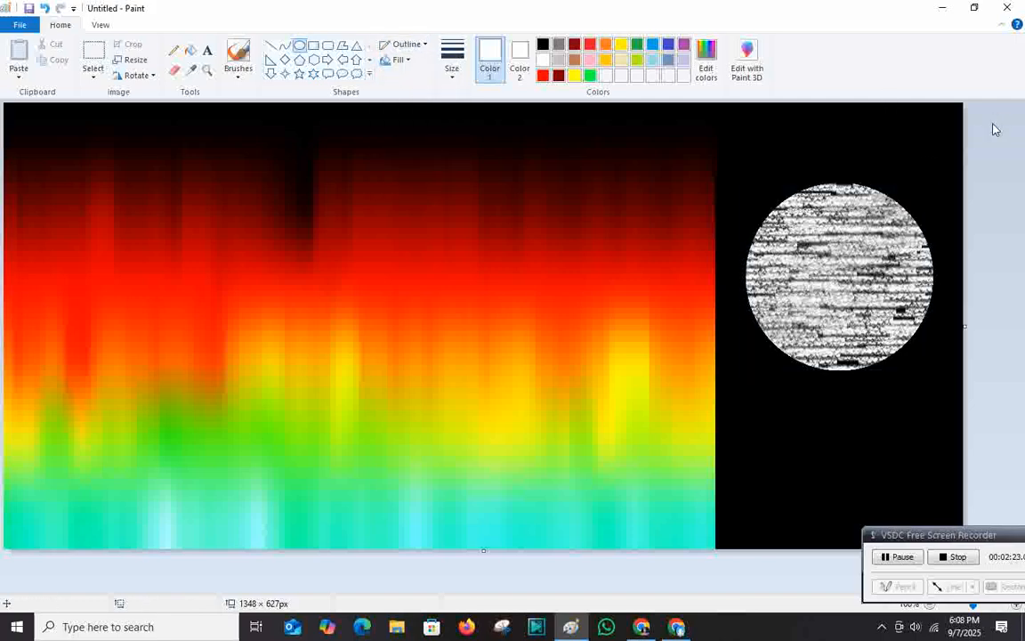
- Overlay two more white crayon-filled ellipses, about 256 × 264 and 250 × 246 pixels, on the circle to build up its moon texture
drag(821, 163, 967, 325)
drag(914, 257, 877, 286)
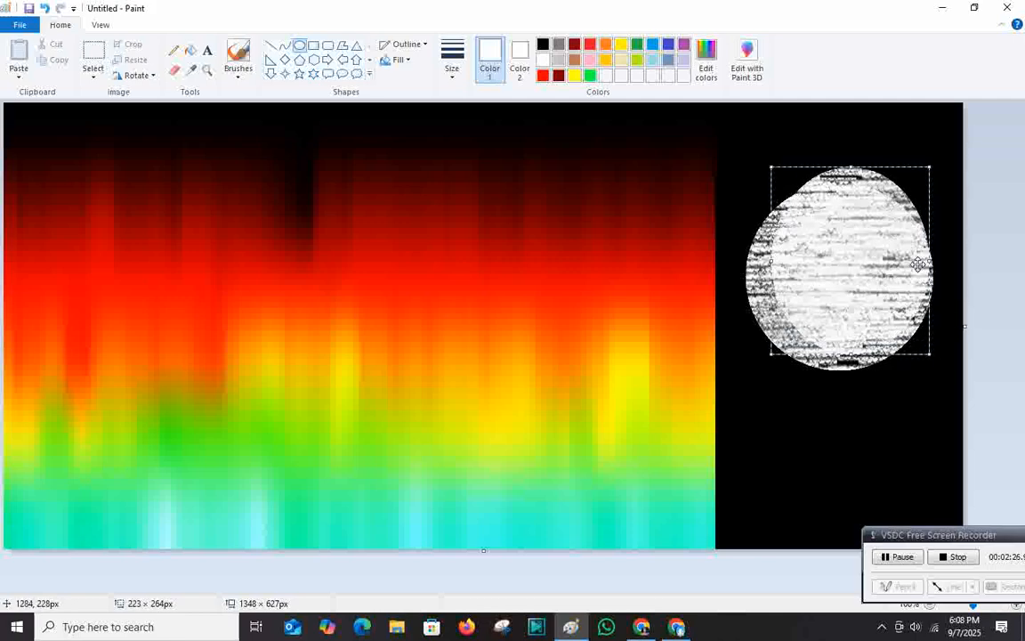
drag(930, 260, 883, 267)
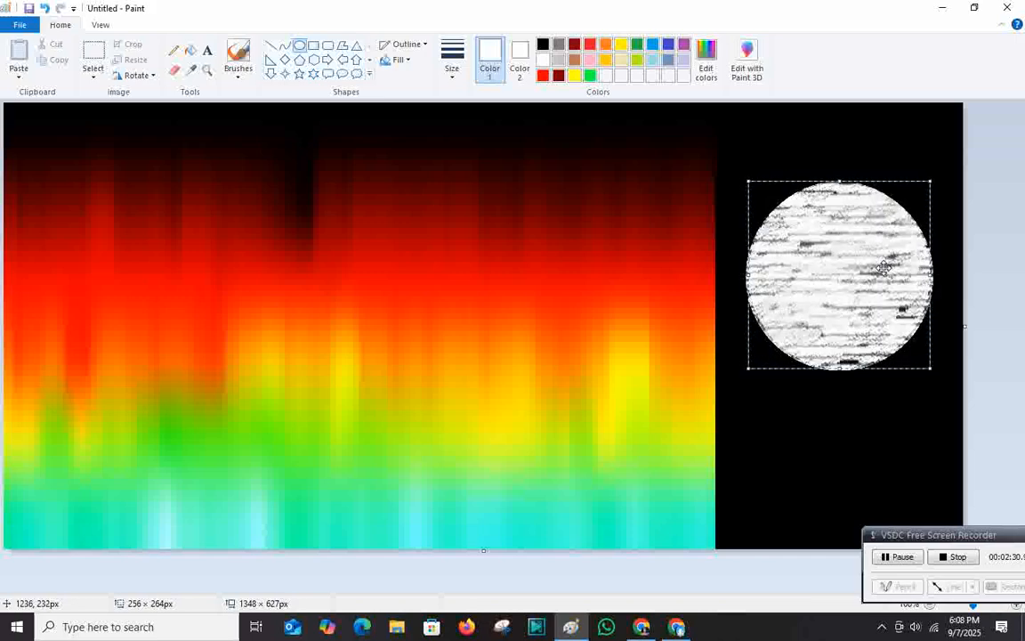
click(993, 255)
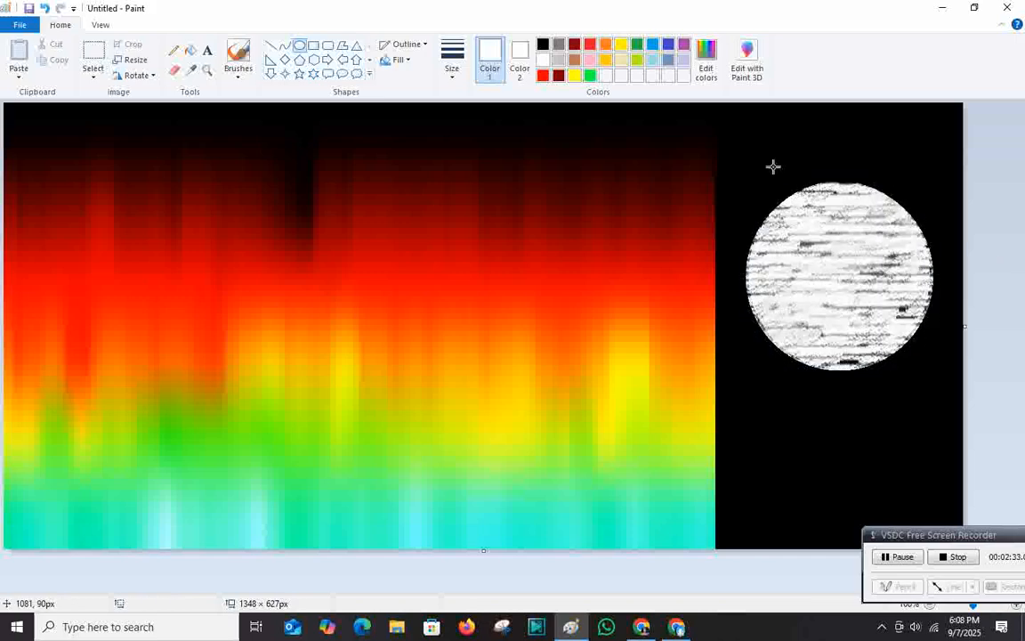
mouse_move(773, 167)
mouse_down()
mouse_move(910, 317)
mouse_move(950, 342)
mouse_up()
drag(892, 256, 869, 283)
click(973, 241)
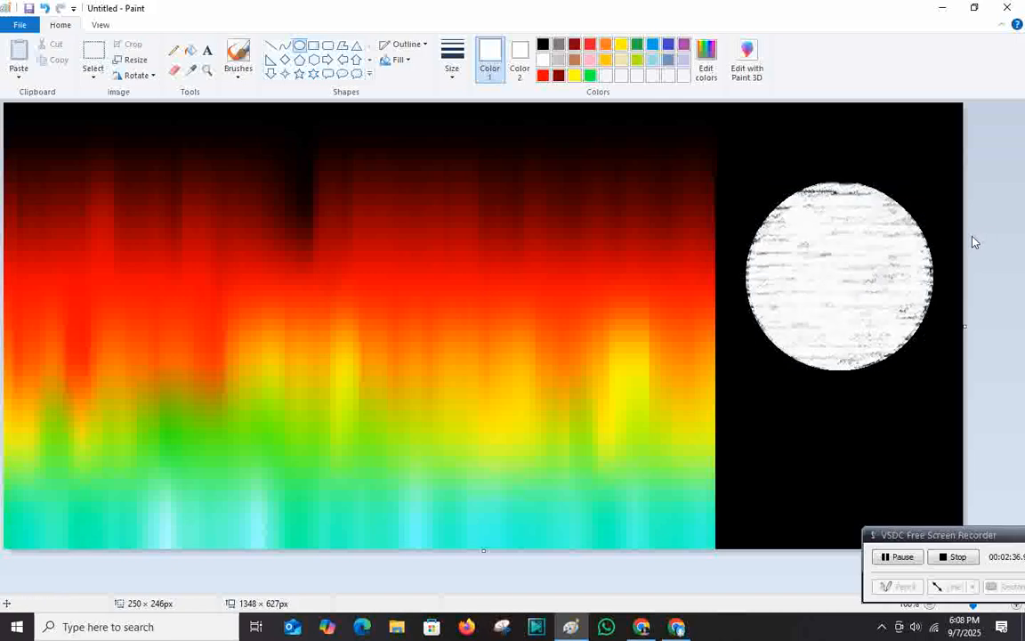
- Set both colors to black and place a crayon-filled ellipse of about 291 × 278 pixels over the whole moon
right_click(542, 46)
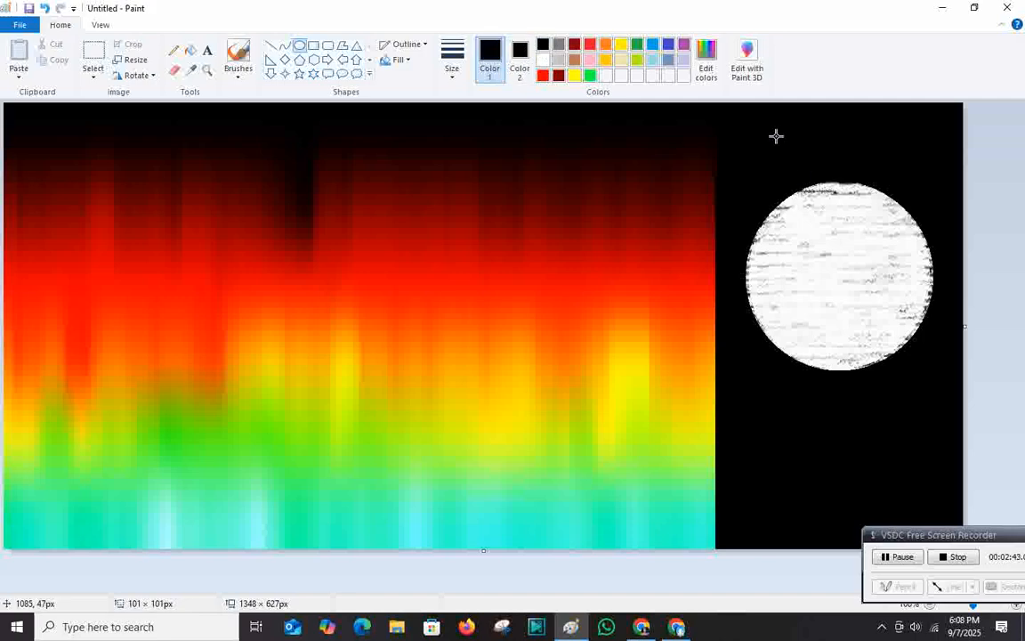
mouse_move(775, 136)
mouse_down()
mouse_move(959, 349)
mouse_move(943, 335)
mouse_move(970, 323)
mouse_up()
drag(888, 275, 859, 324)
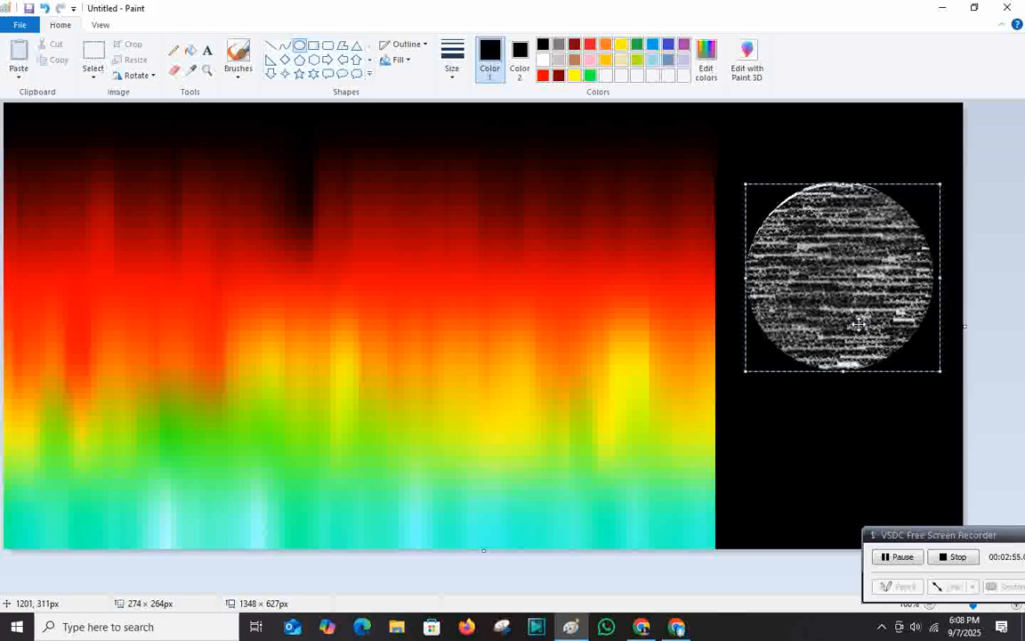
mouse_move(746, 181)
mouse_down()
mouse_move(717, 158)
mouse_move(733, 173)
mouse_up()
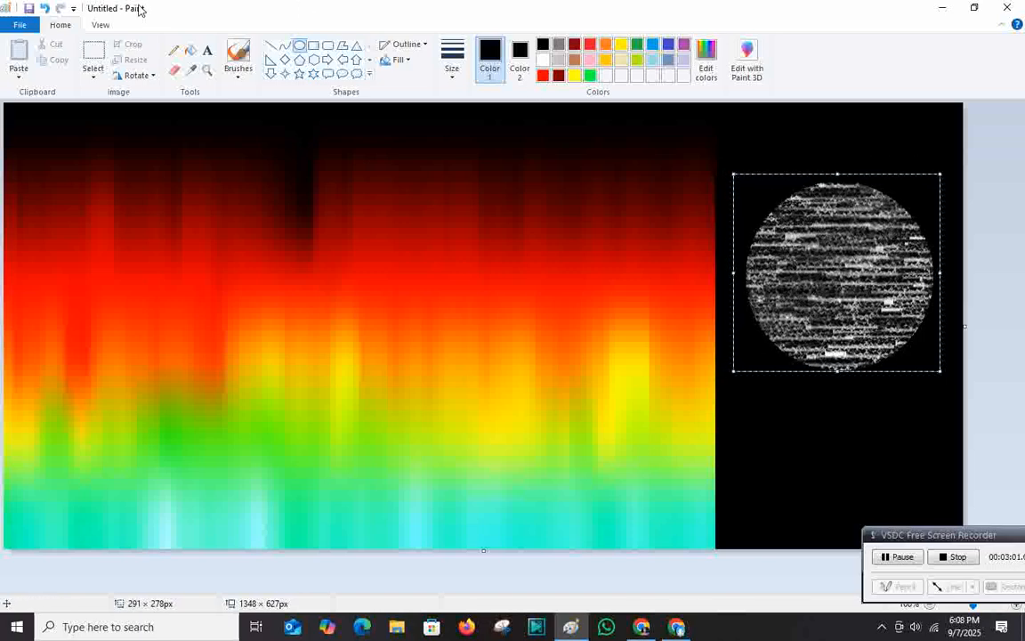
- Change the black ellipse to a solid fill and shrink it to about 237 × 229 pixels, leaving a crescent moon
click(399, 59)
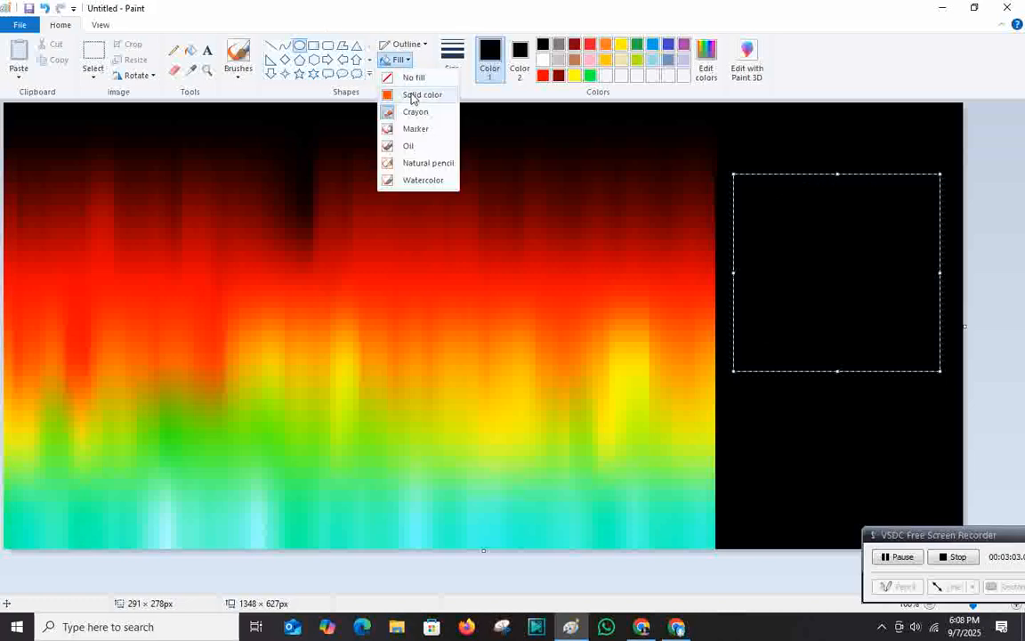
click(409, 94)
drag(735, 365, 773, 335)
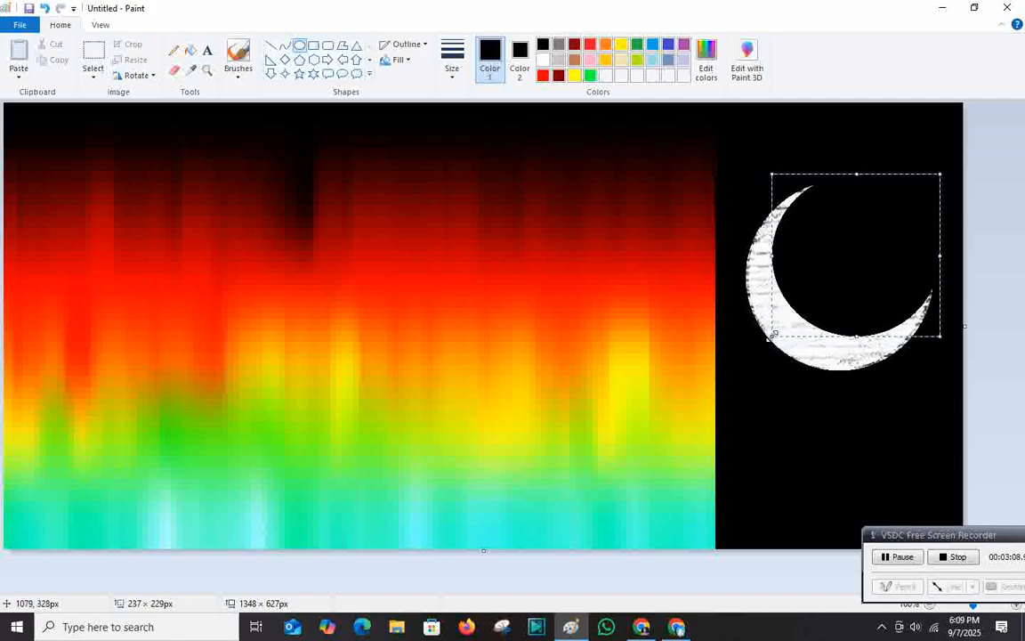
- Finish the black ellipse and copy a rectangular selection of about 336 × 332 pixels around the crescent moon
click(988, 177)
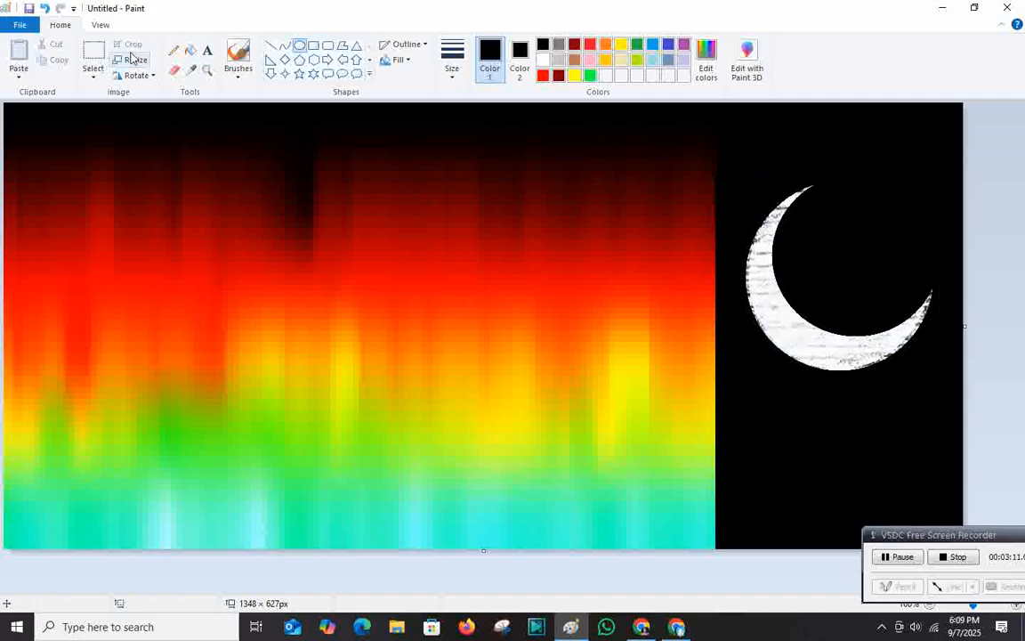
click(94, 75)
click(112, 124)
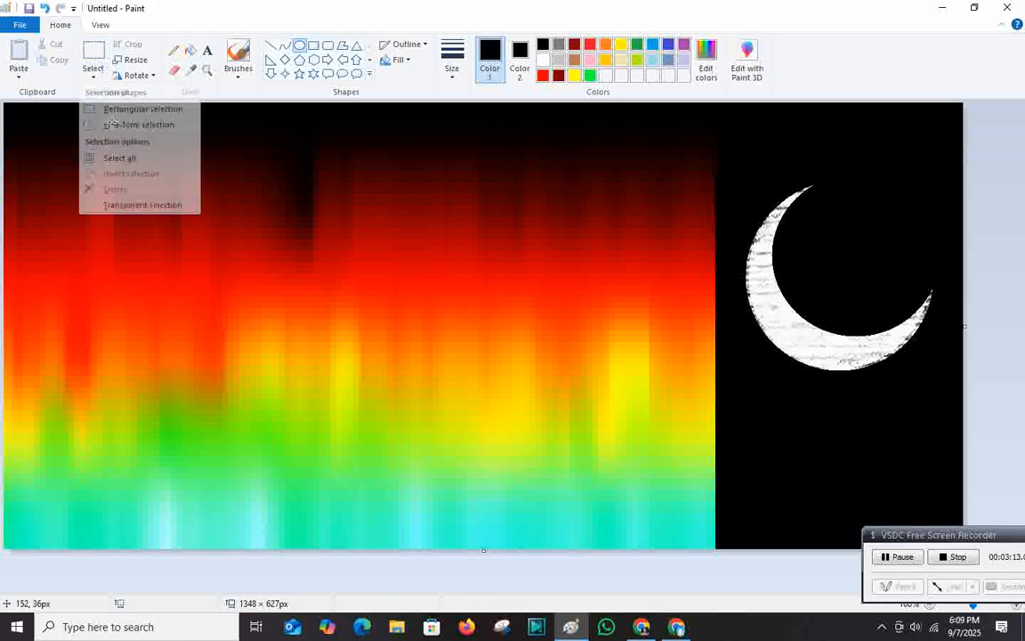
click(93, 73)
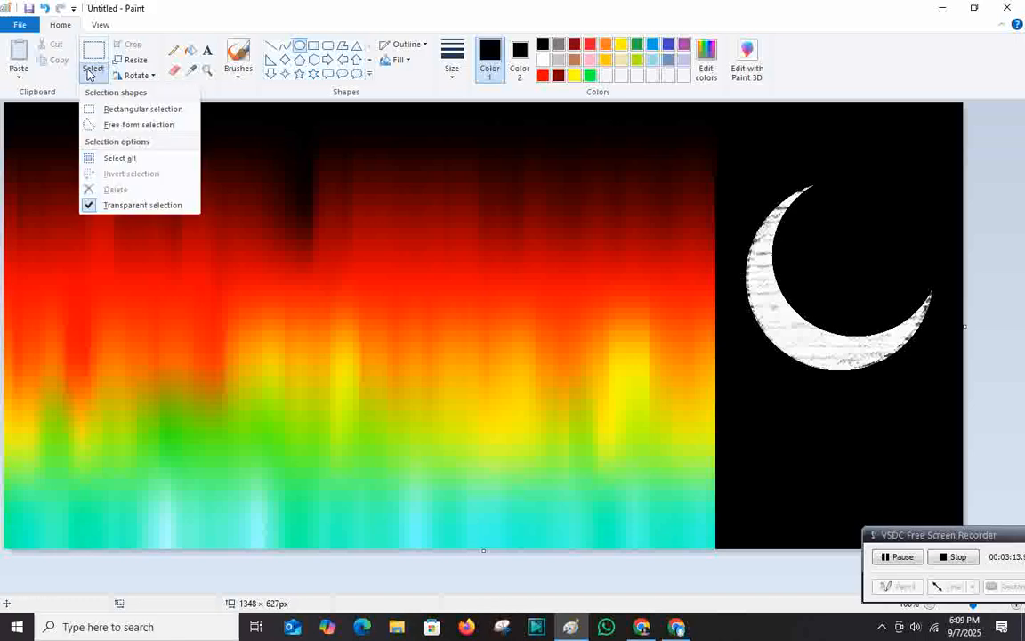
click(135, 111)
drag(720, 149, 959, 386)
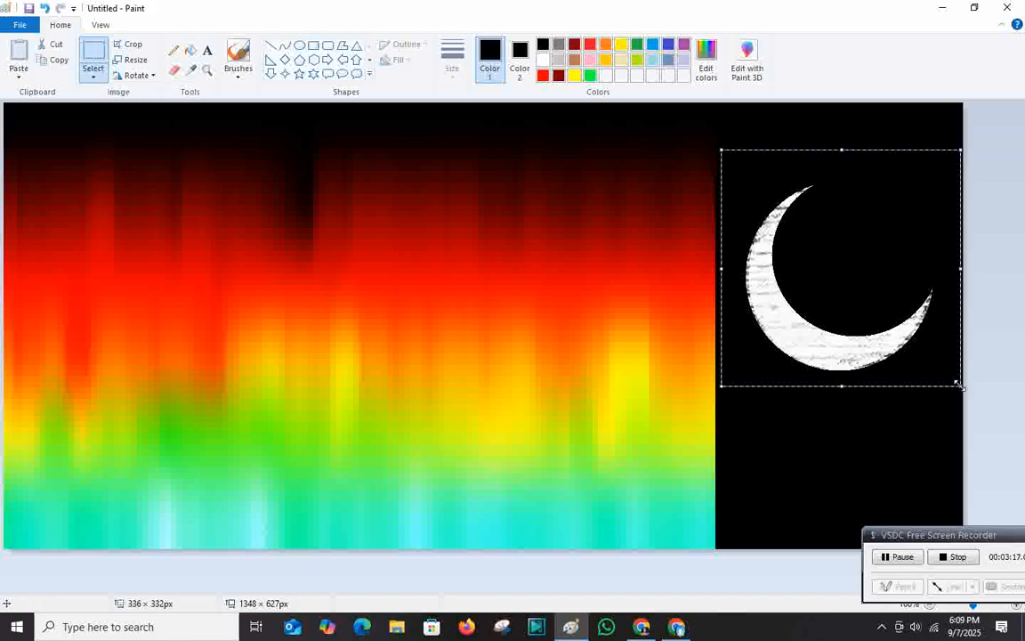
right_click(824, 250)
click(857, 275)
- Paste the copied crescent moon and place it near the middle of the gradient's upper half
right_click(446, 222)
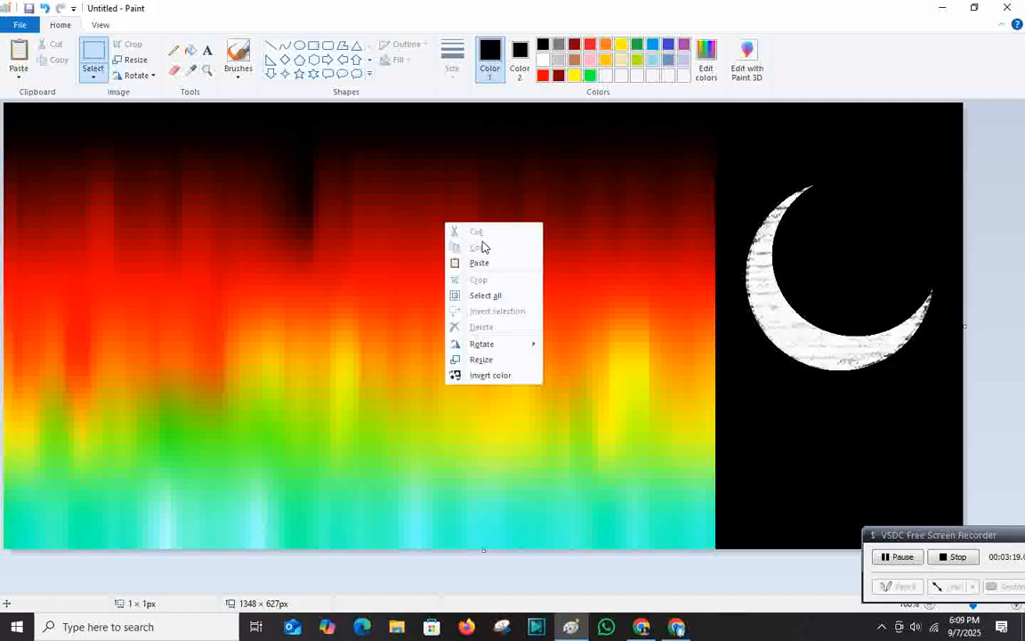
click(480, 262)
drag(178, 184, 420, 240)
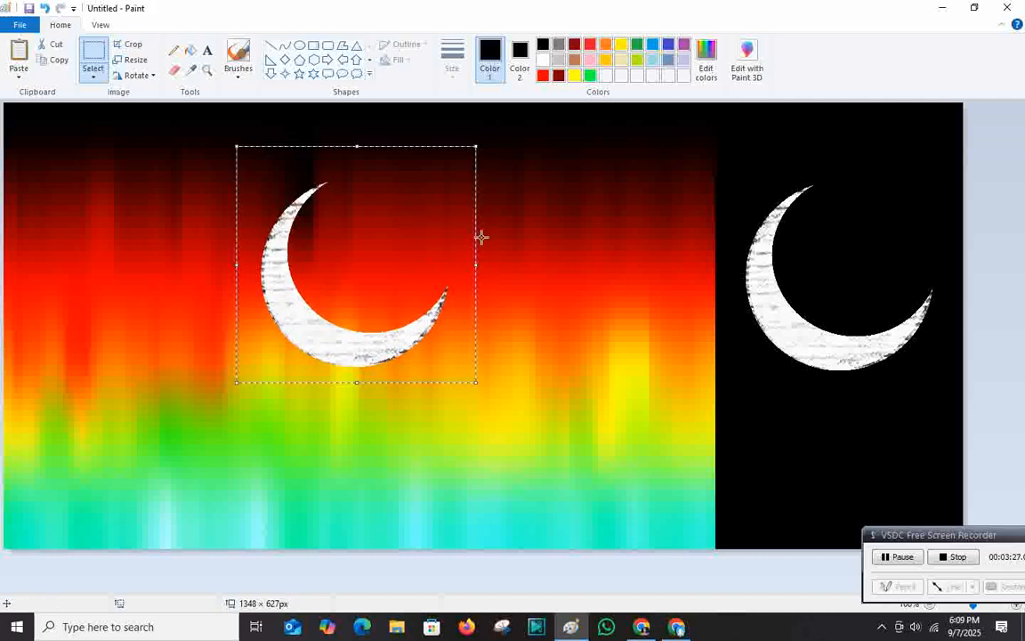
click(984, 327)
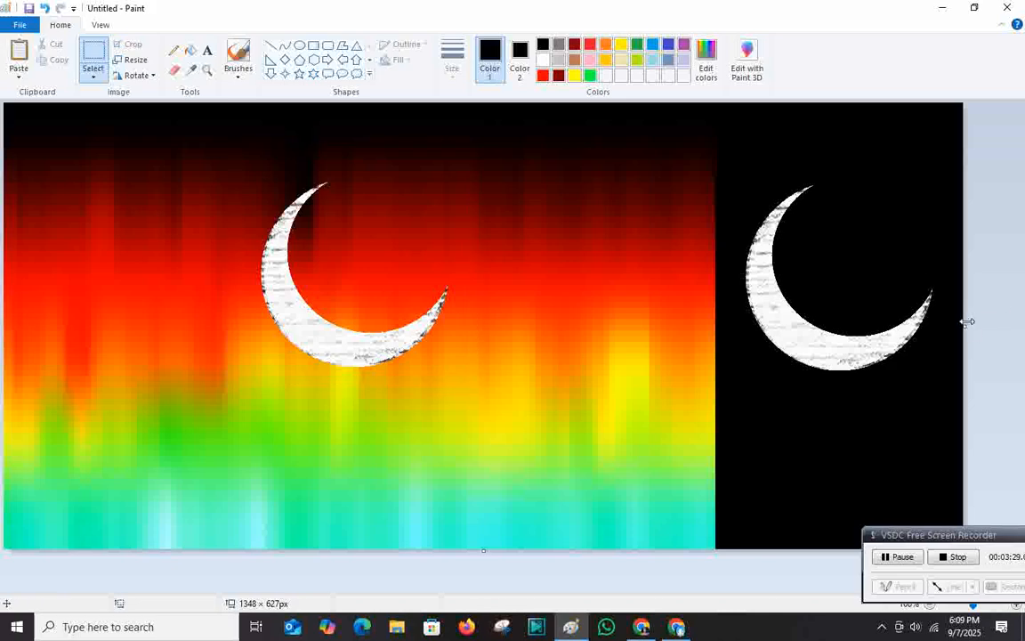
- Cut the black area off the canvas, set both colors to white and widen the canvas to about 1318 × 627 pixels
drag(967, 321, 719, 306)
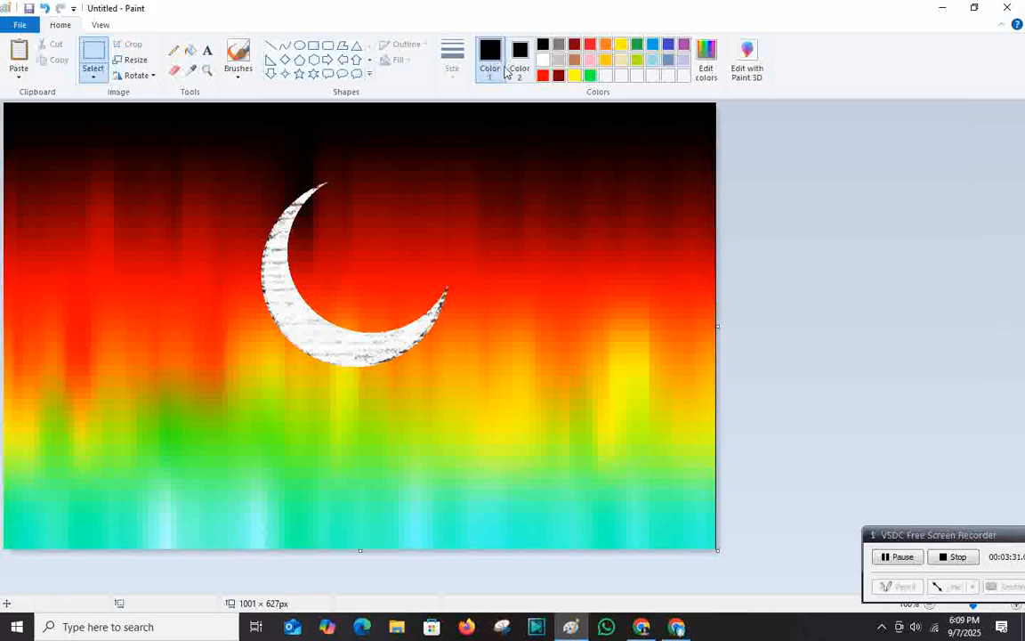
click(543, 60)
click(520, 62)
click(543, 60)
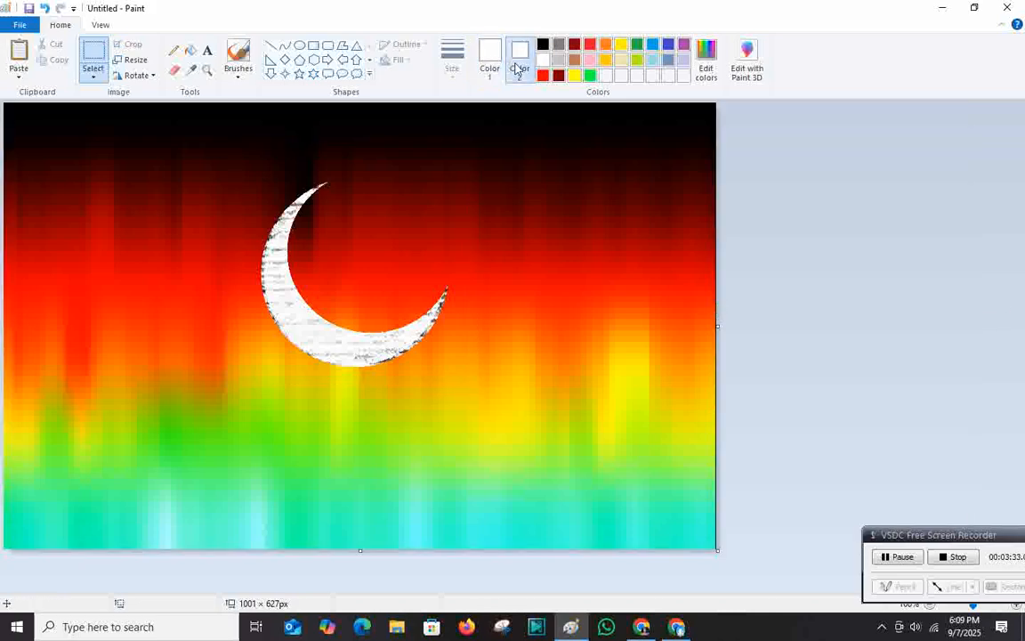
click(489, 62)
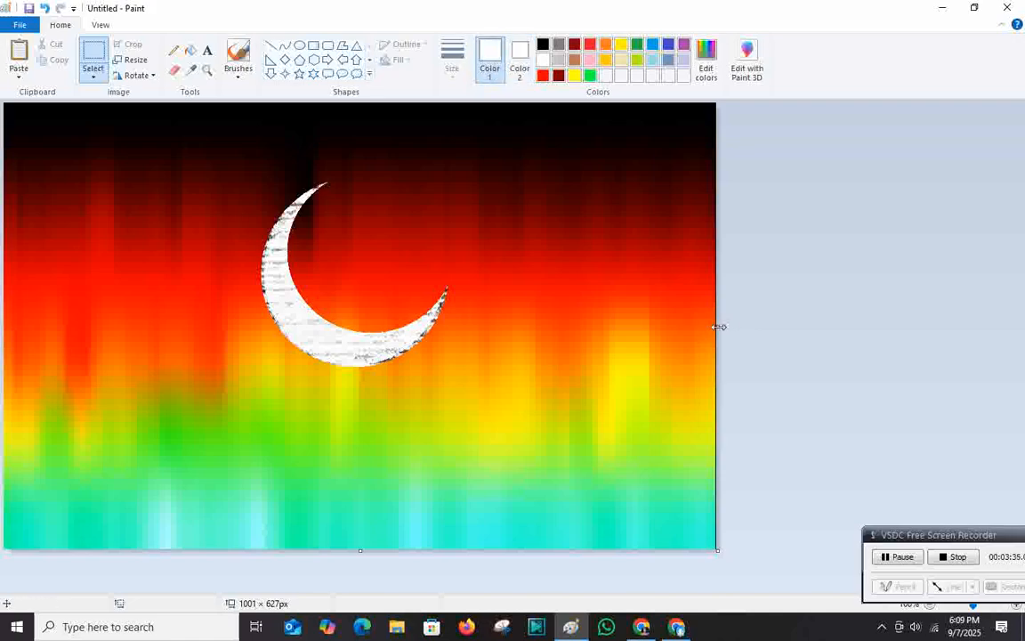
drag(718, 327, 942, 327)
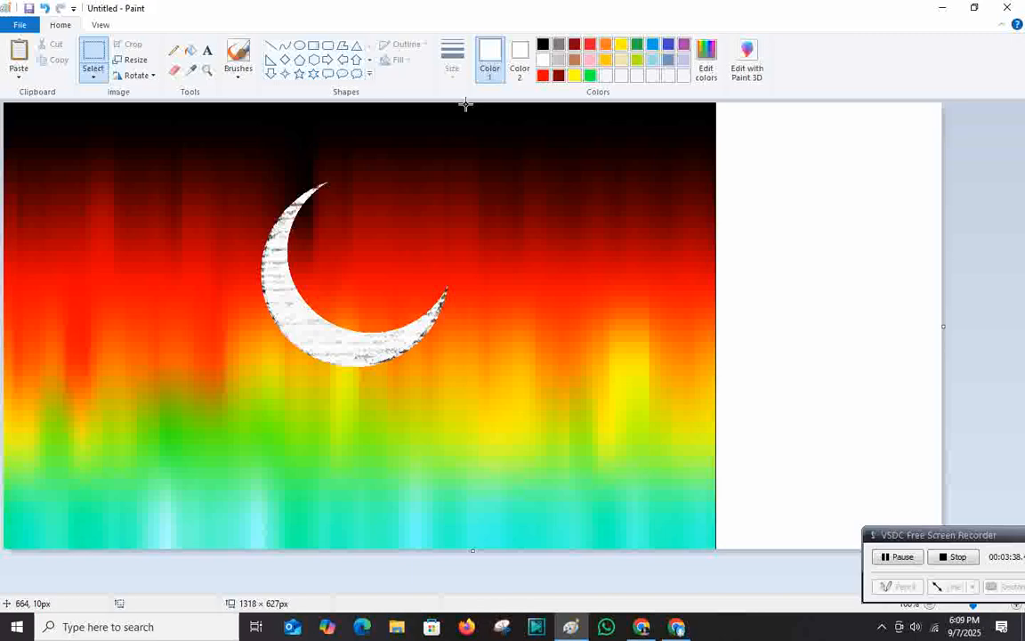
- Brush a bumpy black ground strip along the gradient's bottom edge and trim the canvas to about 999 × 627 pixels
click(238, 55)
click(543, 44)
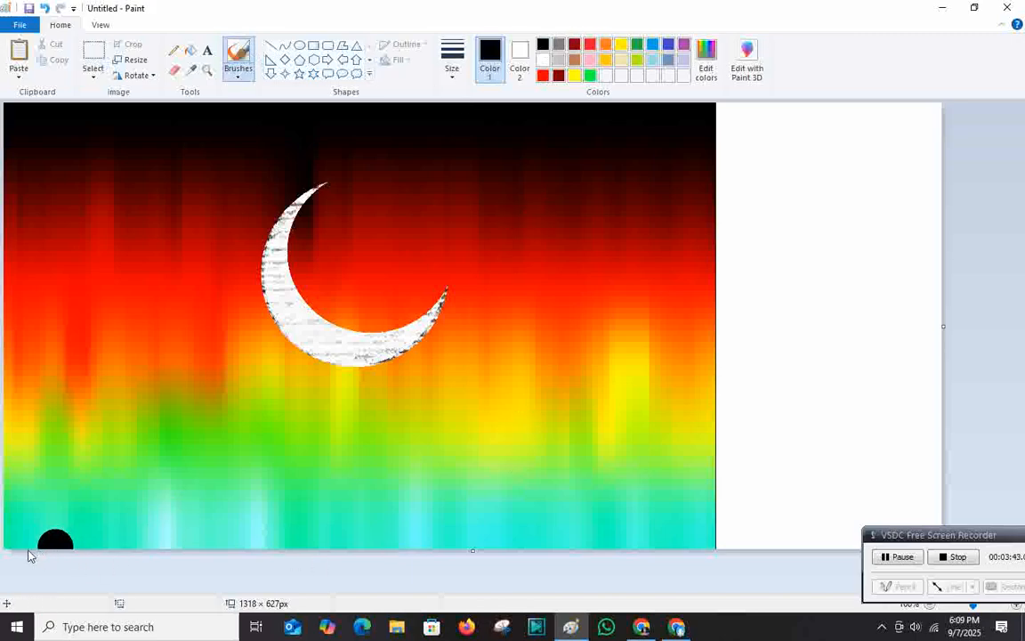
mouse_move(6, 548)
mouse_down()
mouse_move(618, 551)
mouse_move(674, 548)
mouse_move(717, 525)
mouse_move(659, 543)
mouse_move(343, 541)
mouse_up()
mouse_move(267, 546)
mouse_down()
mouse_move(116, 537)
mouse_move(41, 549)
mouse_up()
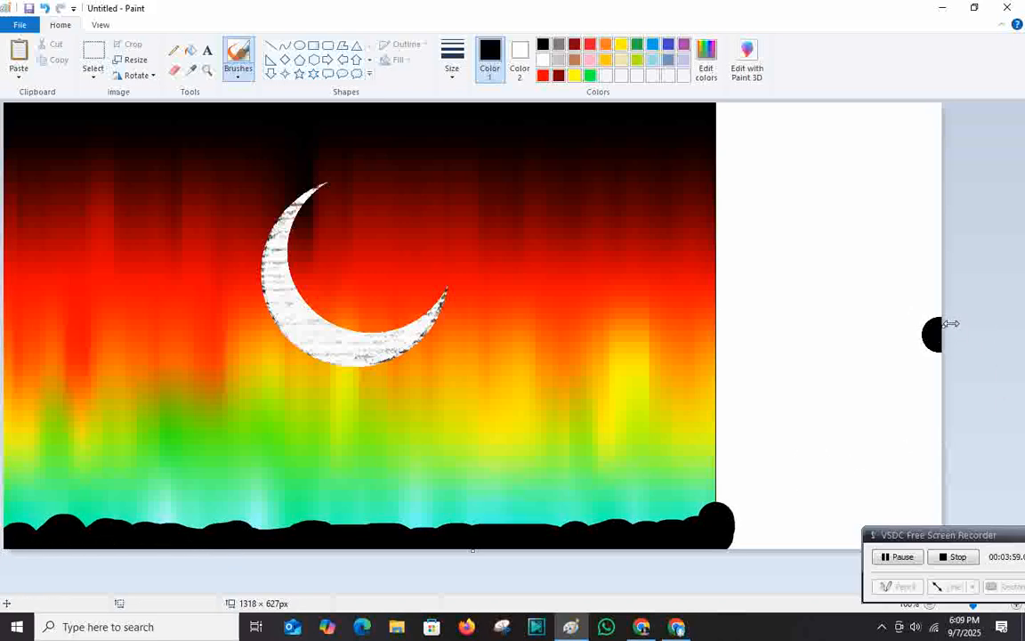
drag(944, 325, 716, 333)
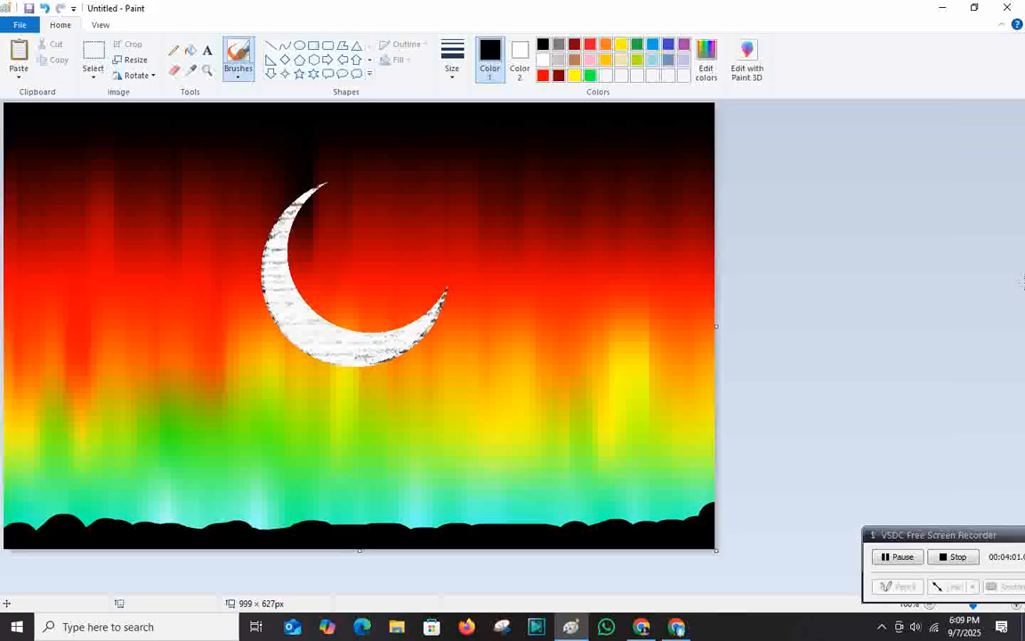
- Draw a thick black vertical line with a solid outline, about 358 pixels tall, rising from the ground near the picture's left edge
click(463, 68)
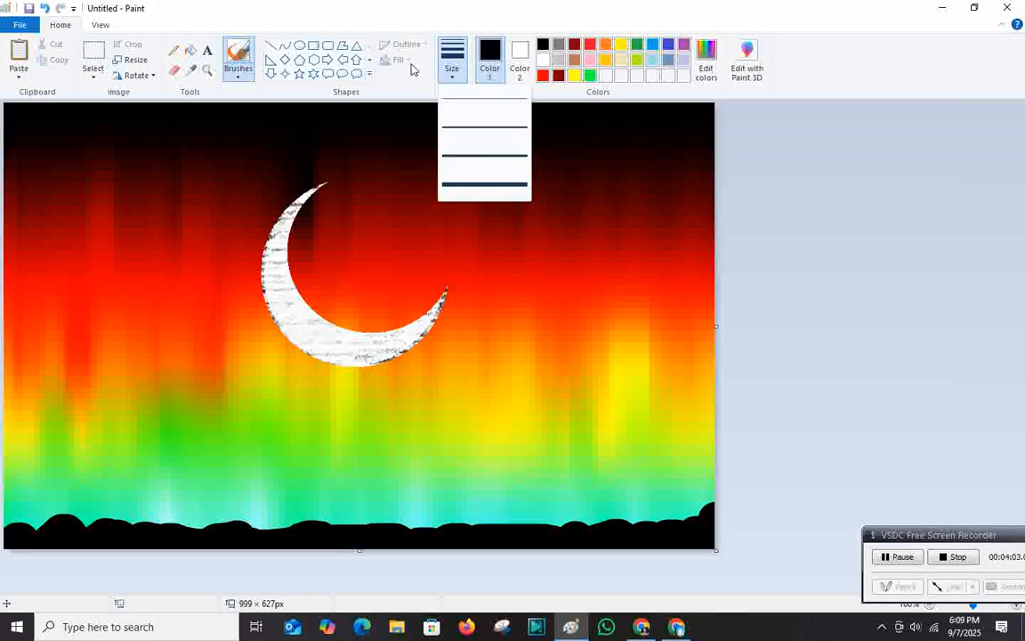
click(267, 43)
click(270, 44)
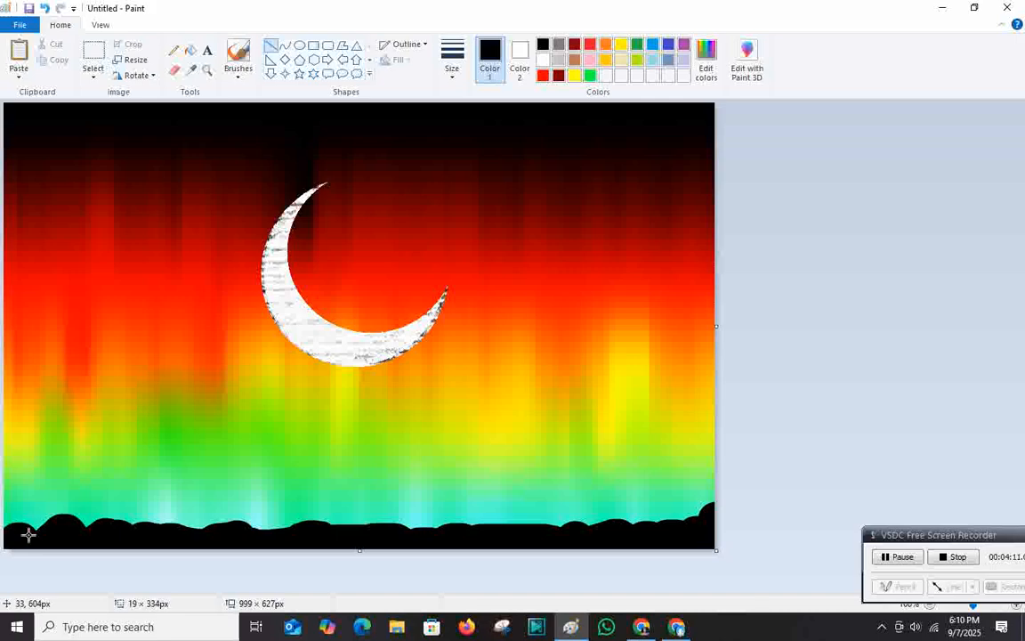
drag(18, 538, 14, 294)
click(404, 44)
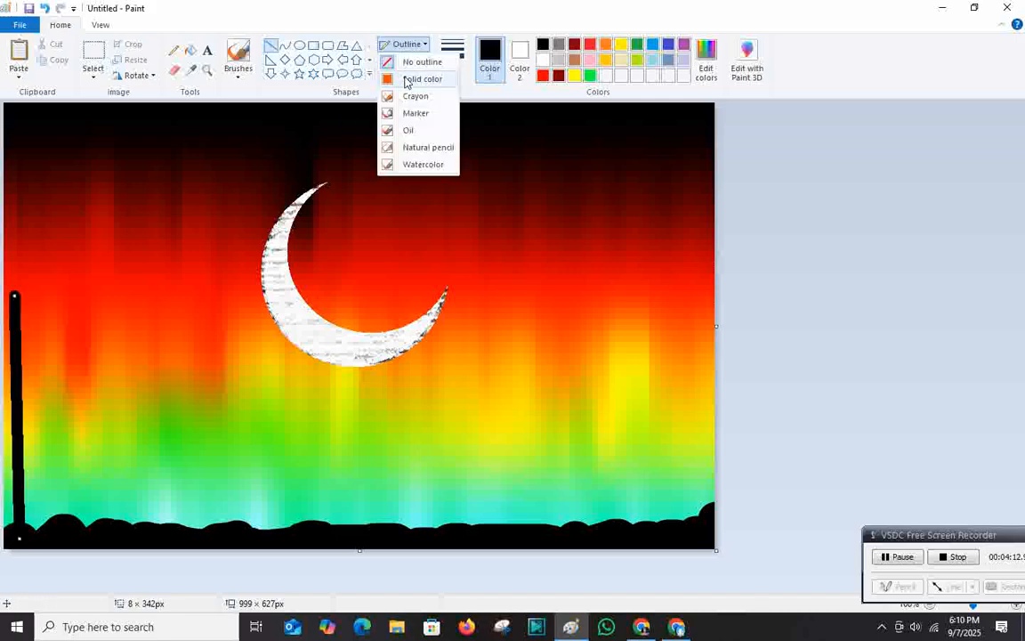
click(411, 78)
drag(14, 294, 16, 285)
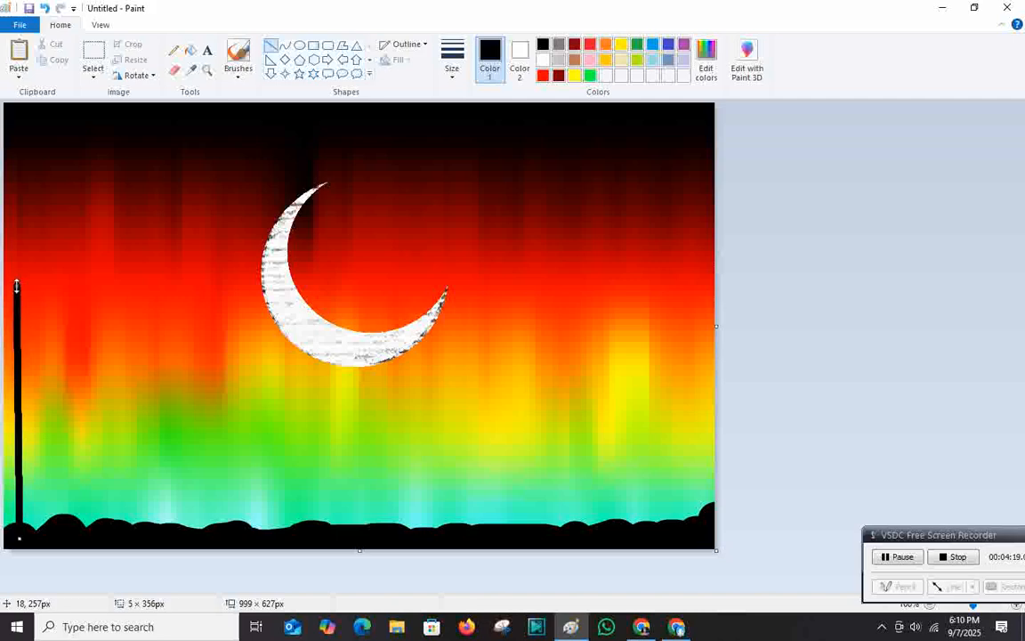
drag(16, 286, 19, 284)
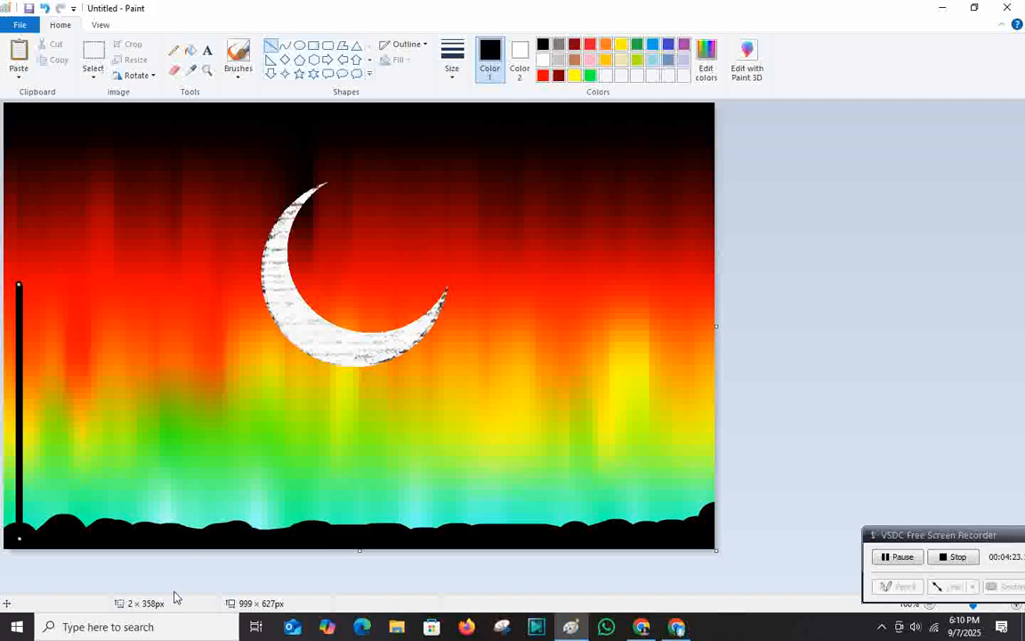
- Draw two more vertical black lines rising from the ground, about 304 pixels beside the first and about 368 pixels on the picture's right side
drag(62, 313, 61, 531)
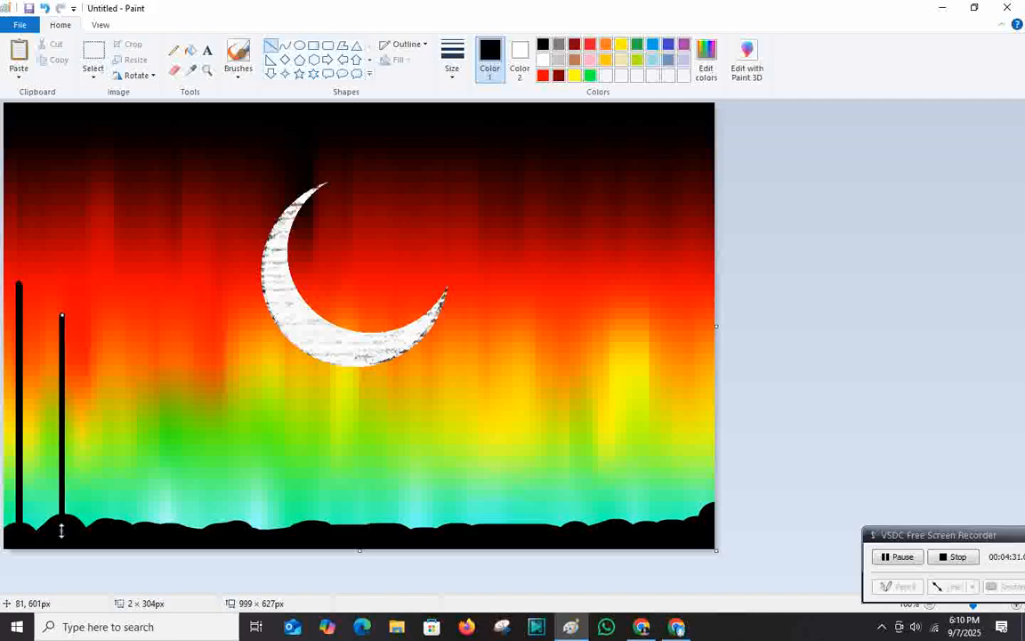
click(91, 533)
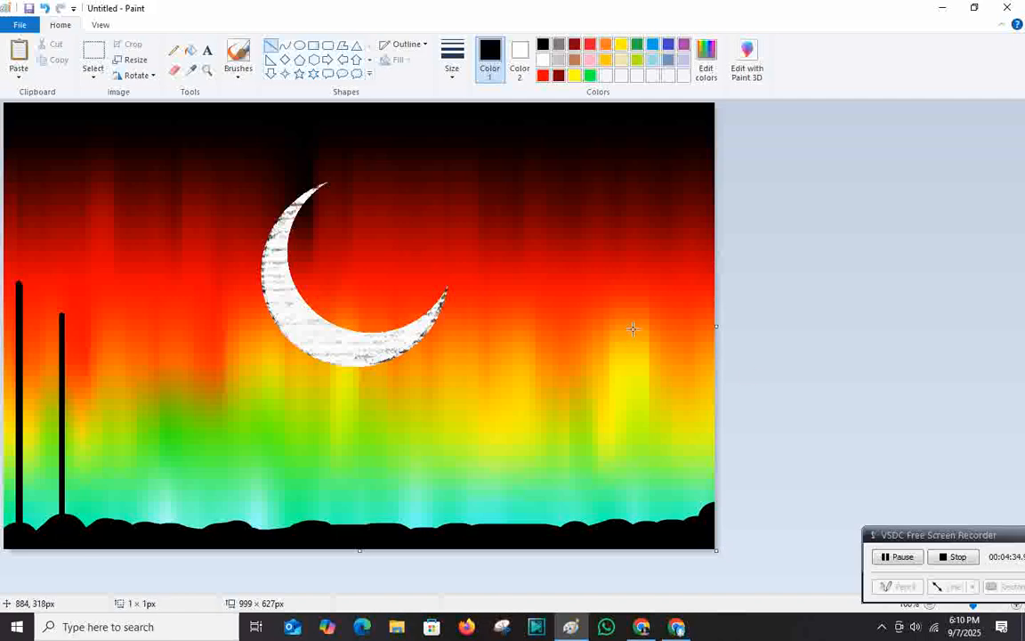
drag(633, 329, 634, 591)
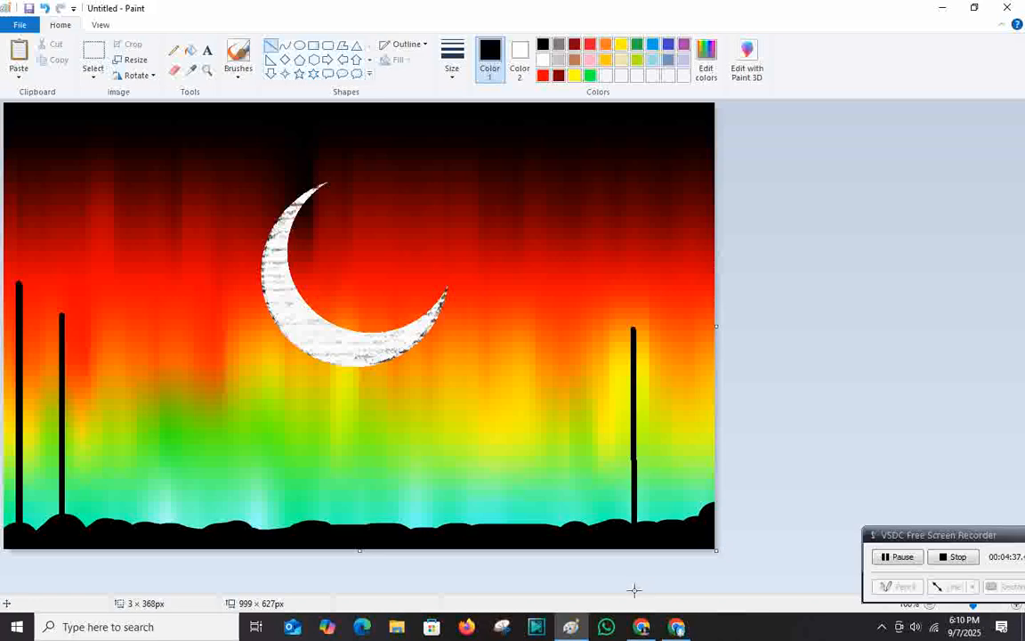
click(810, 450)
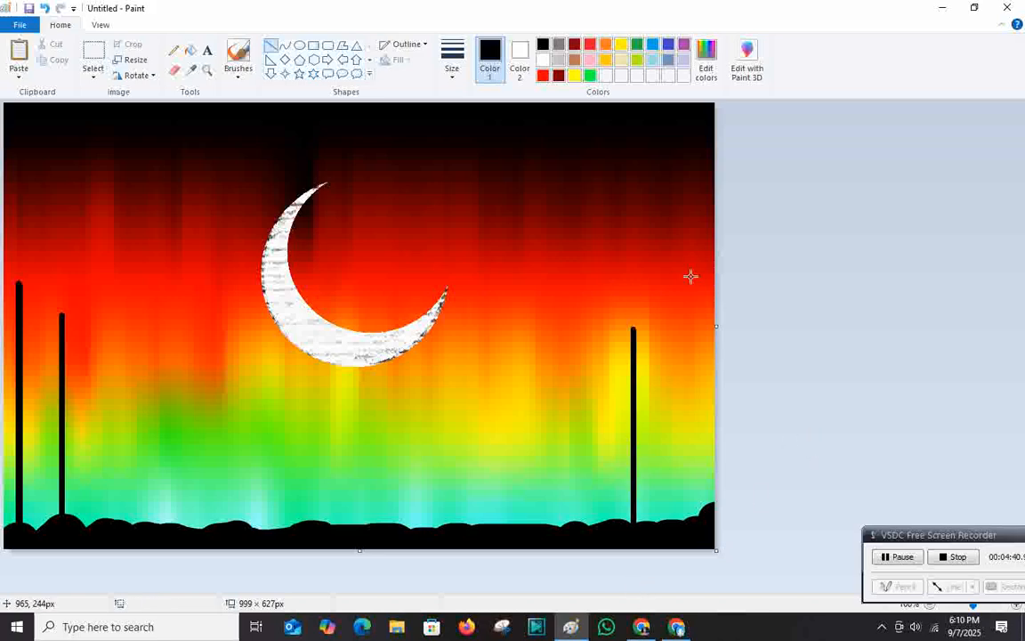
- Add black vertical lines of about 398 and 361 pixels on either side of the right-hand line, shifting the first inward and the second downward
mouse_move(692, 278)
mouse_down()
mouse_move(677, 418)
mouse_move(701, 531)
mouse_move(693, 561)
mouse_up()
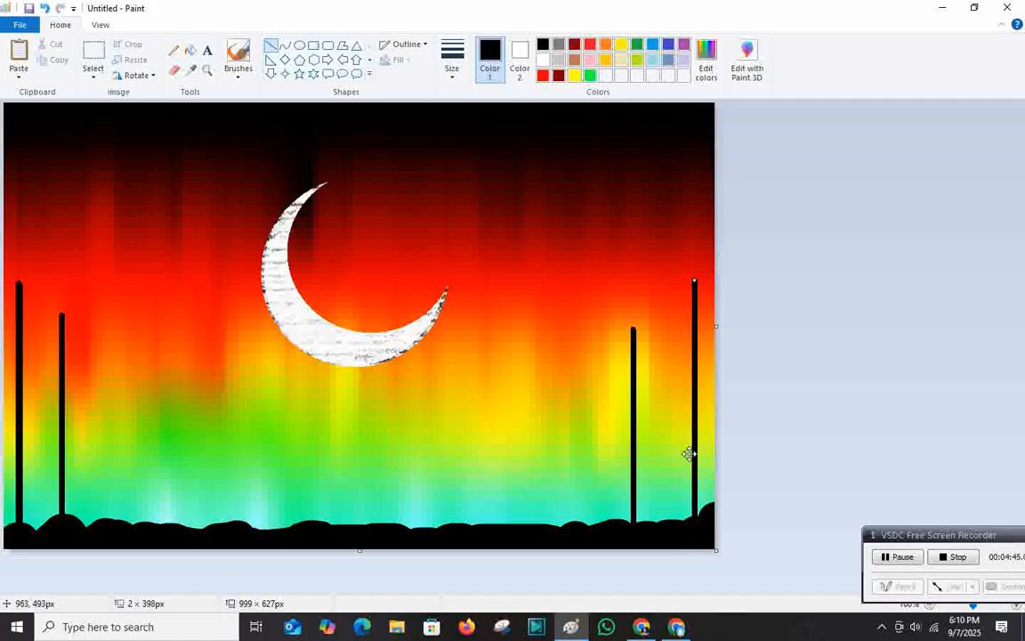
drag(690, 454, 680, 455)
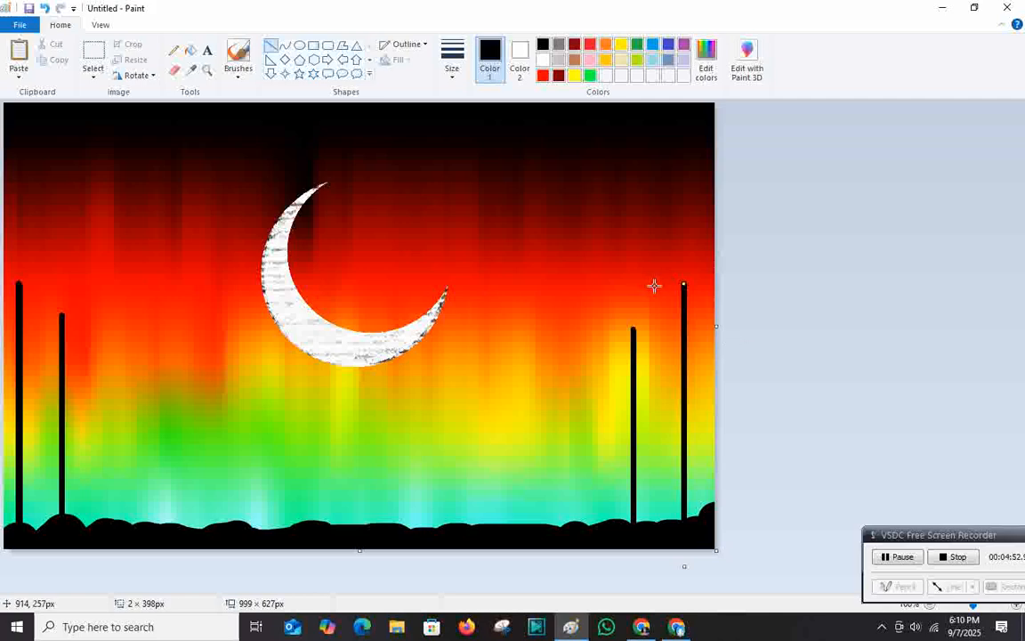
click(752, 305)
mouse_move(567, 345)
mouse_down()
mouse_move(569, 533)
mouse_move(556, 580)
mouse_move(567, 601)
mouse_up()
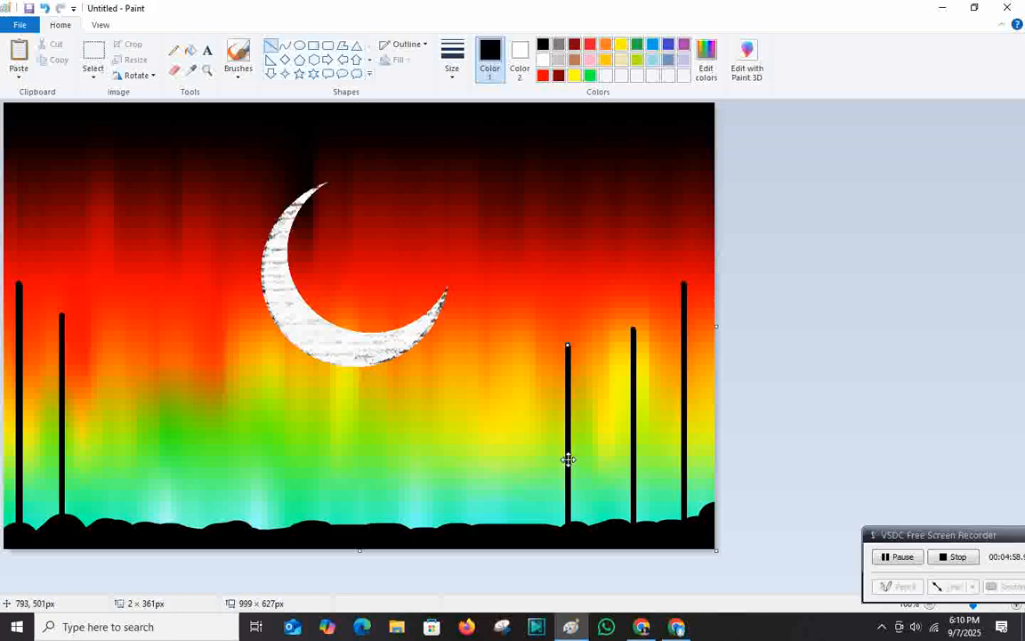
drag(568, 456, 574, 497)
click(743, 331)
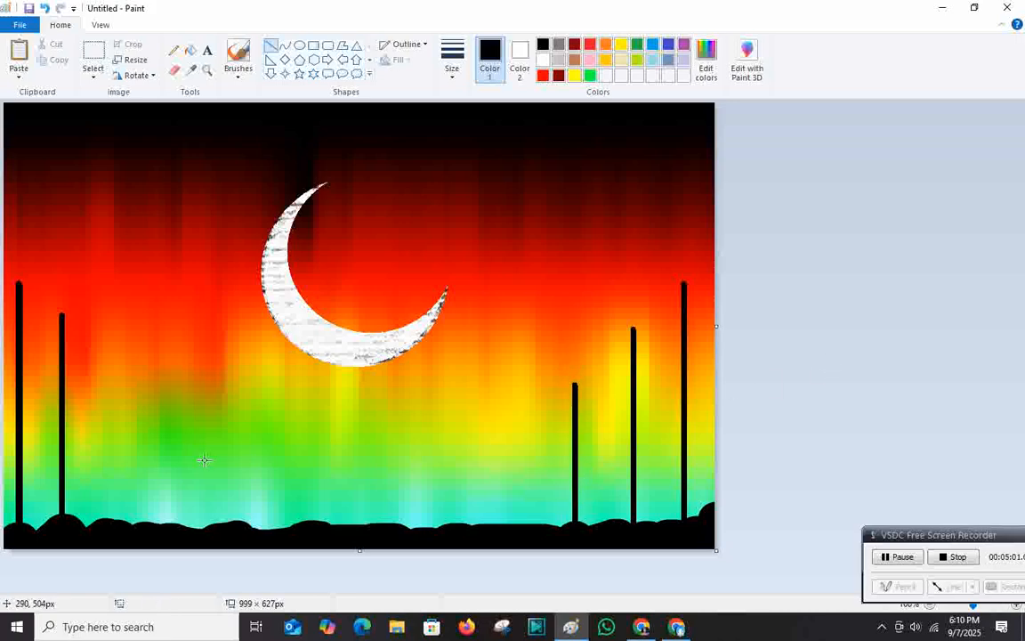
- Add two vertical black lines to the left group, about 279 and 330 pixels long, with their tops stepping down toward the center
mouse_move(130, 361)
mouse_down()
mouse_move(116, 508)
mouse_move(131, 554)
mouse_up()
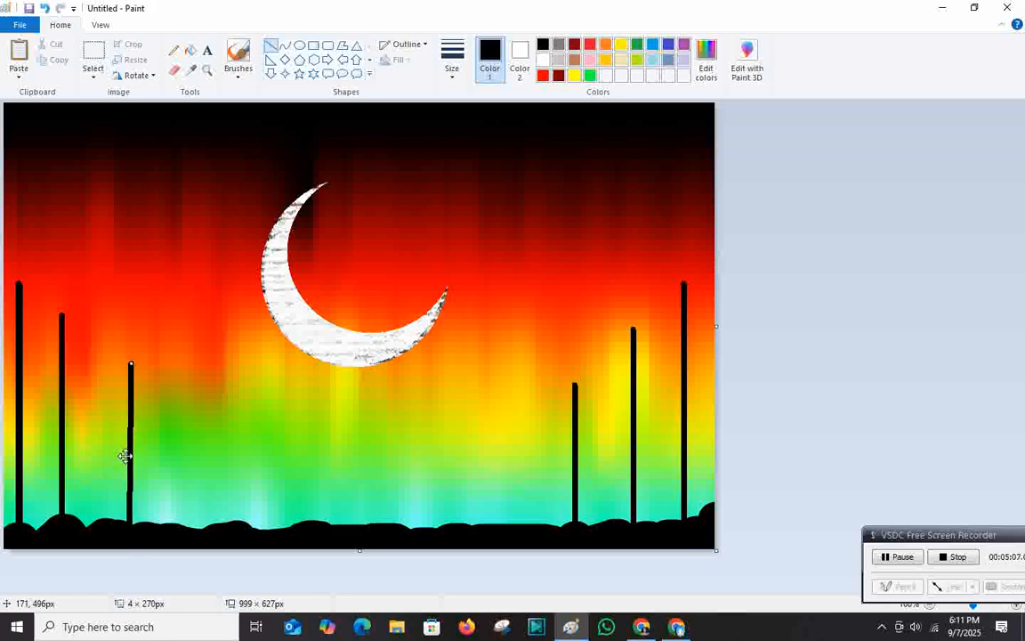
drag(126, 457, 114, 455)
drag(120, 361, 117, 354)
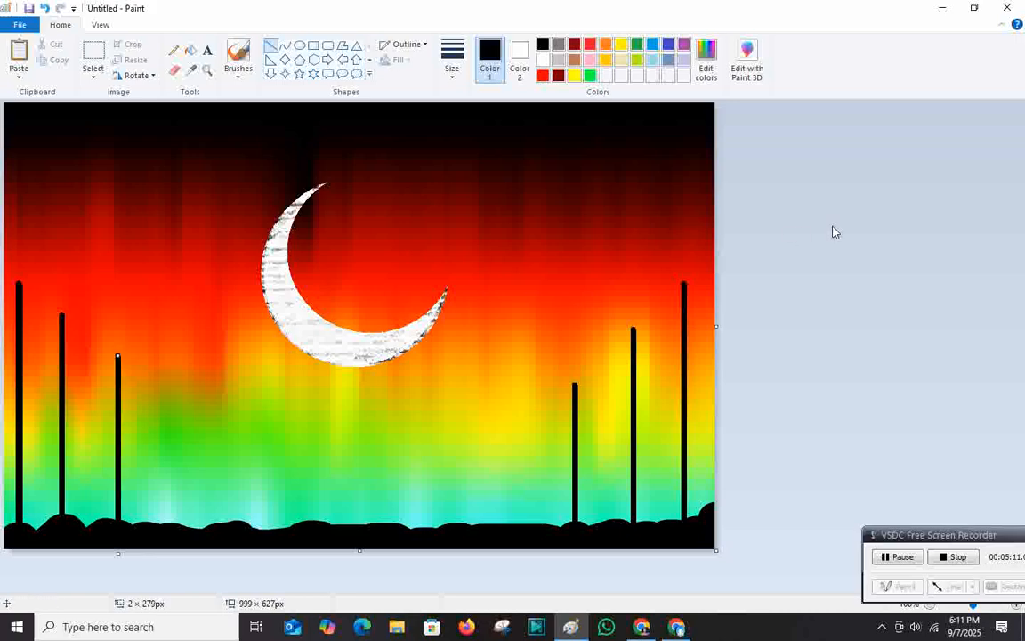
click(142, 462)
mouse_move(173, 412)
mouse_down()
mouse_move(164, 522)
mouse_move(174, 525)
mouse_up()
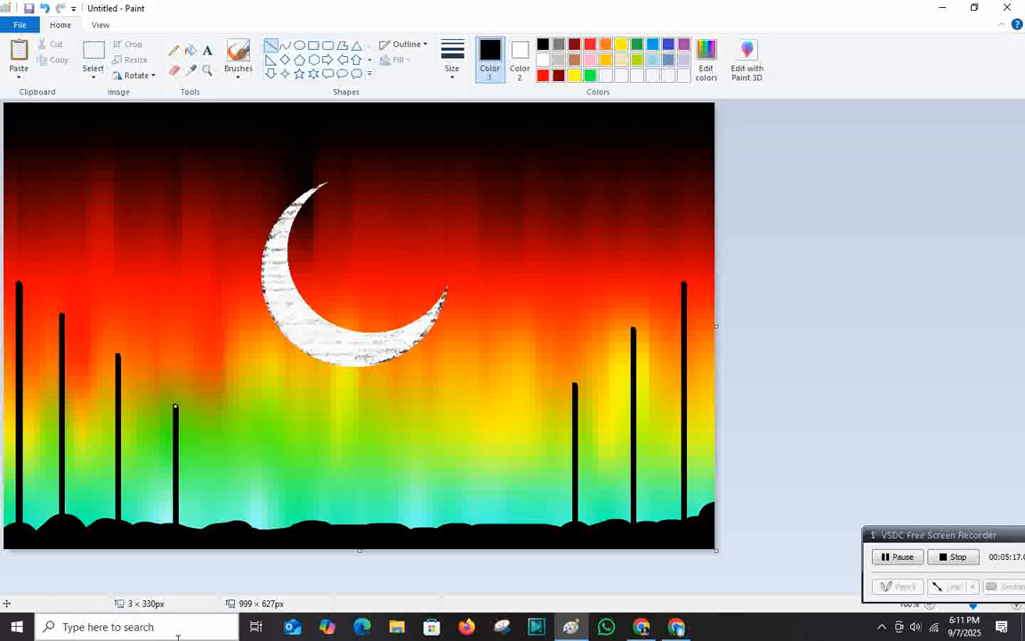
click(187, 428)
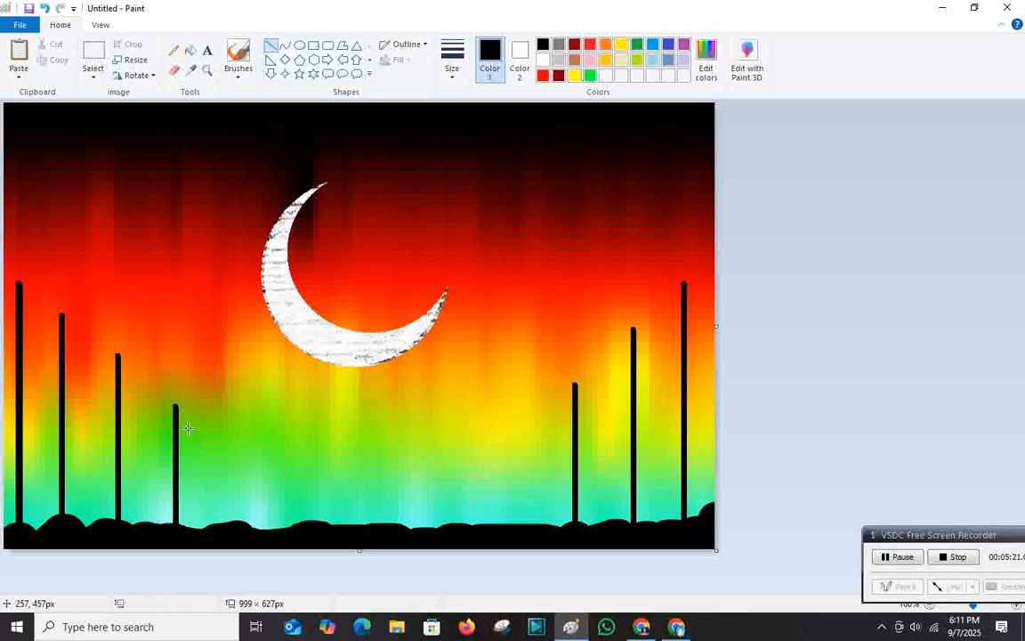
- Extend the right group inward with two lower vertical black lines, about 292 and 283 pixels long
drag(525, 412, 524, 621)
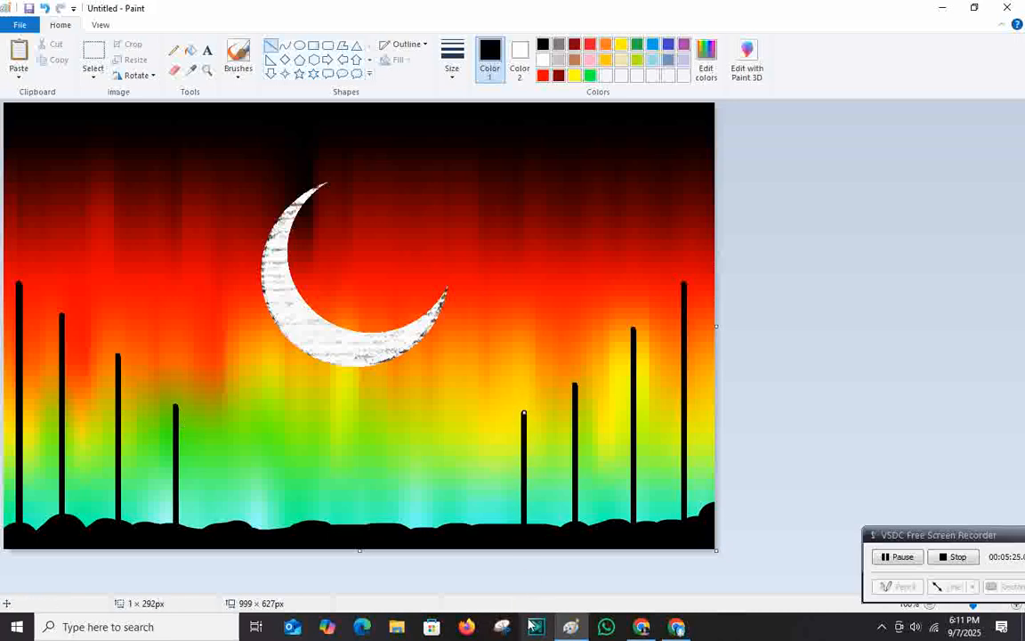
click(809, 418)
drag(466, 439, 465, 634)
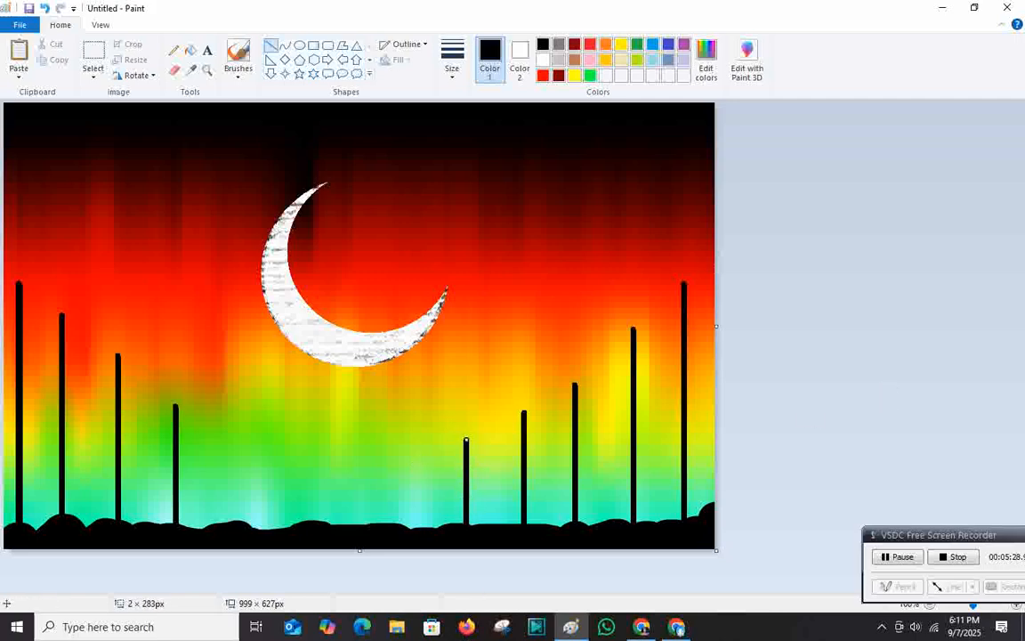
- Draw the left group's innermost vertical black line, about 237 pixels long, shift it slightly left and extend its top upward
drag(238, 442, 242, 545)
drag(243, 502, 234, 506)
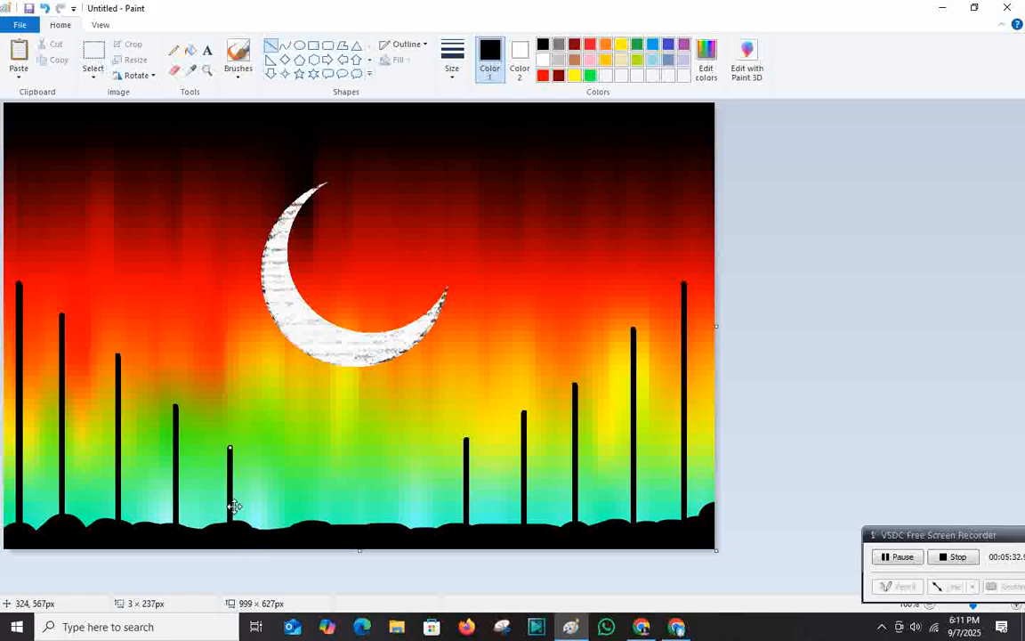
drag(230, 439, 229, 436)
click(399, 424)
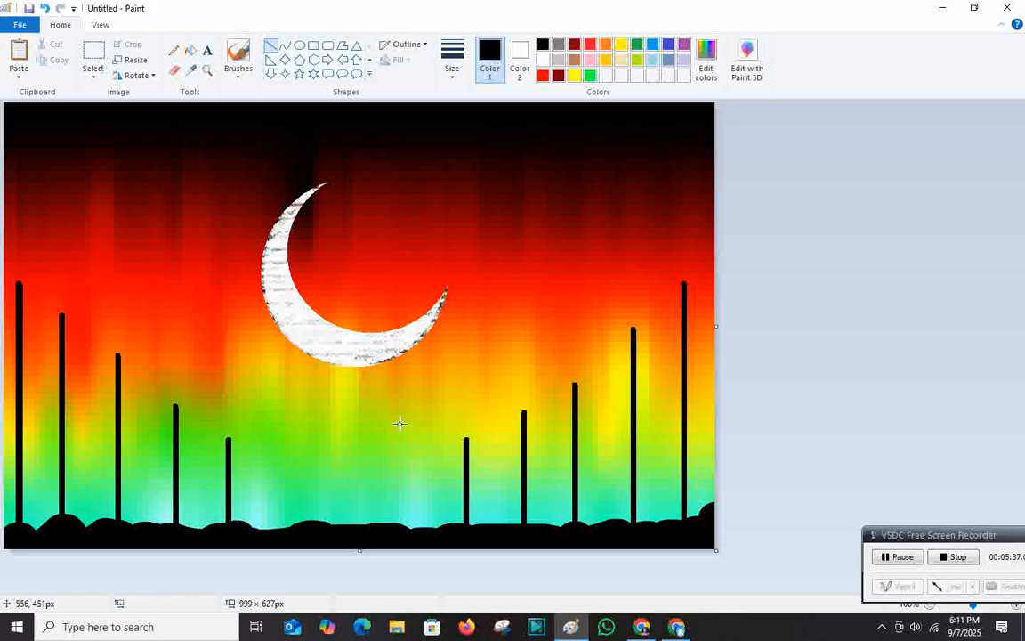
- Add two inner pairs of black posts, the first pair about 221 and 152 pixels long, and shift the right innermost one, about 181 pixels, inward
mouse_move(270, 466)
mouse_down()
mouse_move(282, 536)
mouse_move(270, 624)
mouse_up()
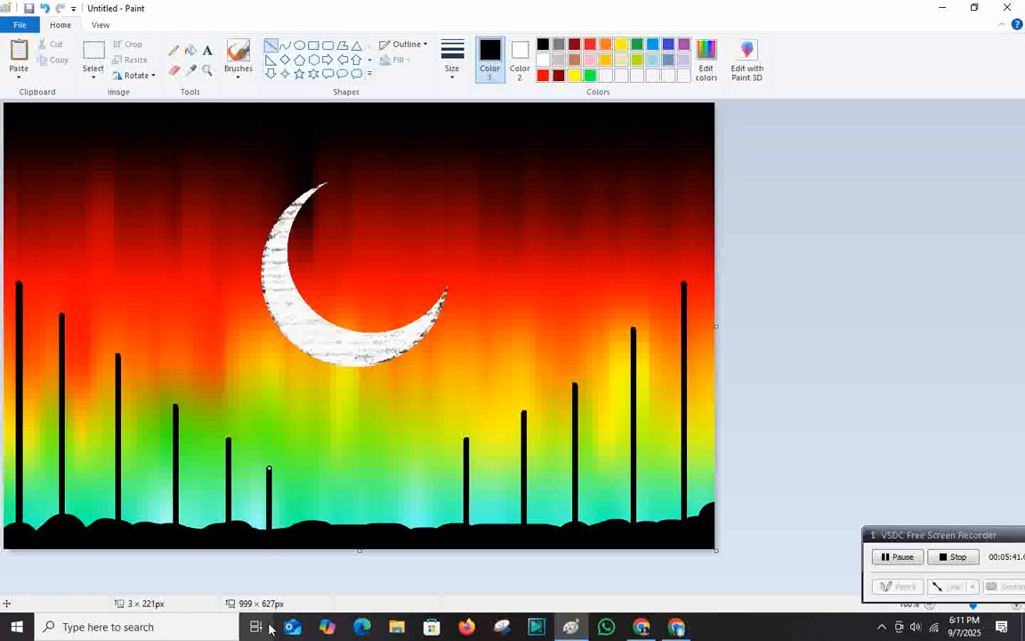
drag(417, 464, 418, 572)
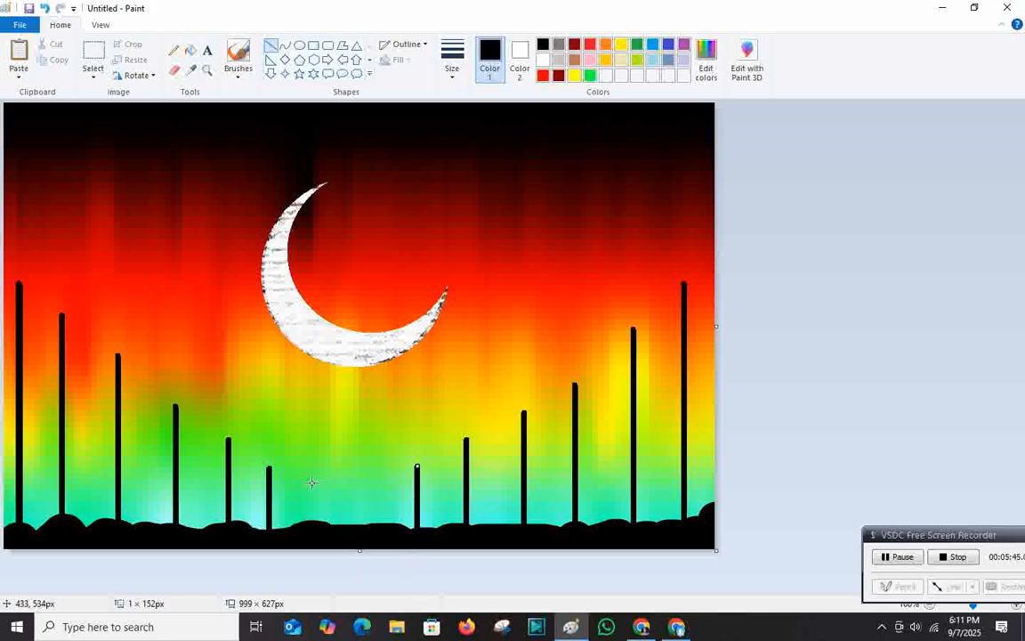
drag(311, 482, 309, 584)
mouse_move(386, 483)
mouse_down()
mouse_move(371, 565)
mouse_move(388, 610)
mouse_up()
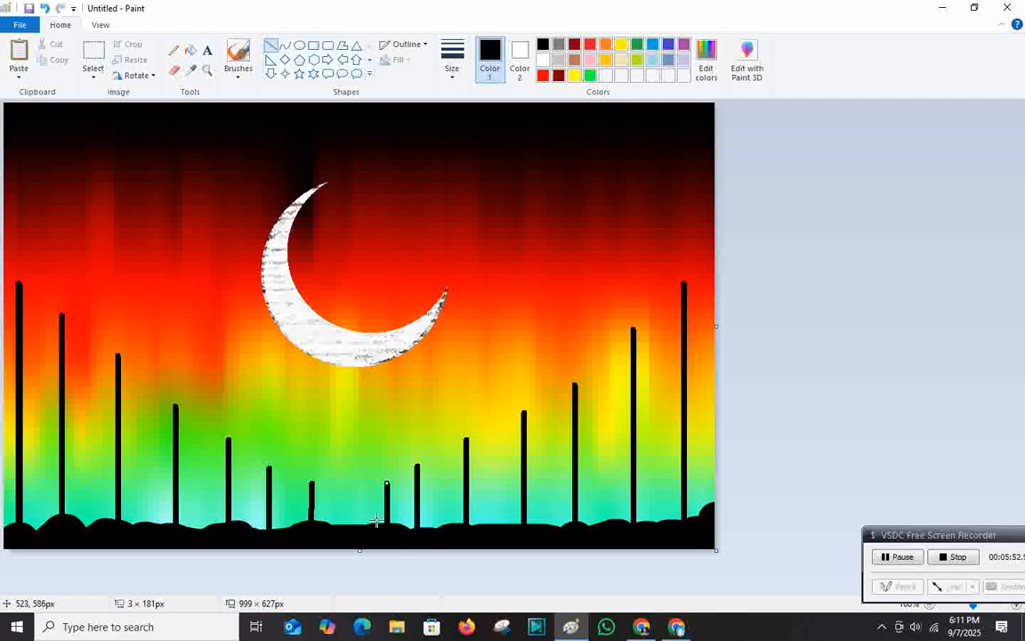
drag(385, 523, 377, 522)
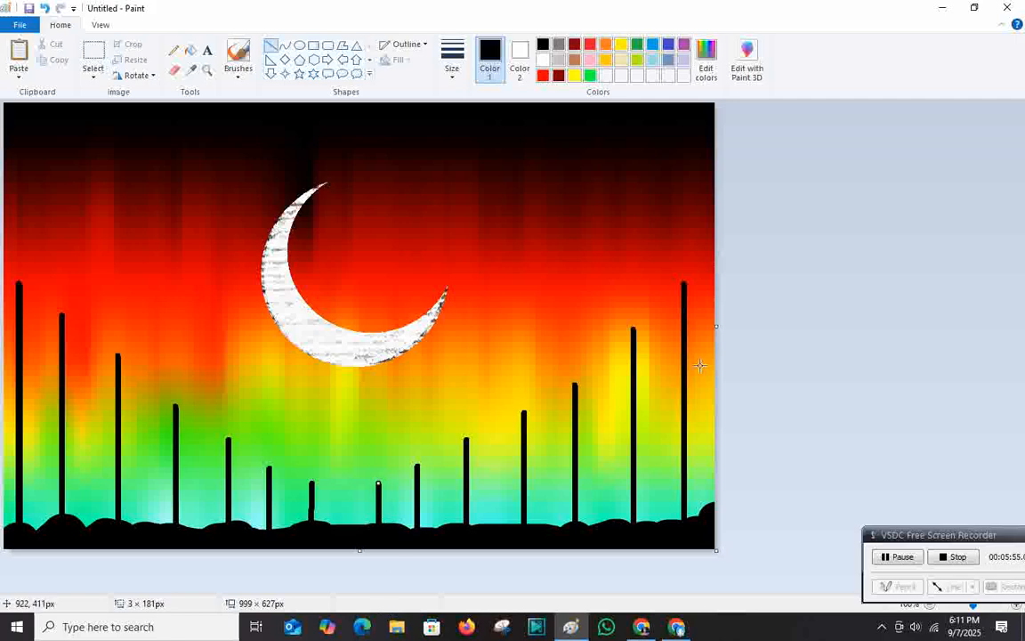
click(876, 326)
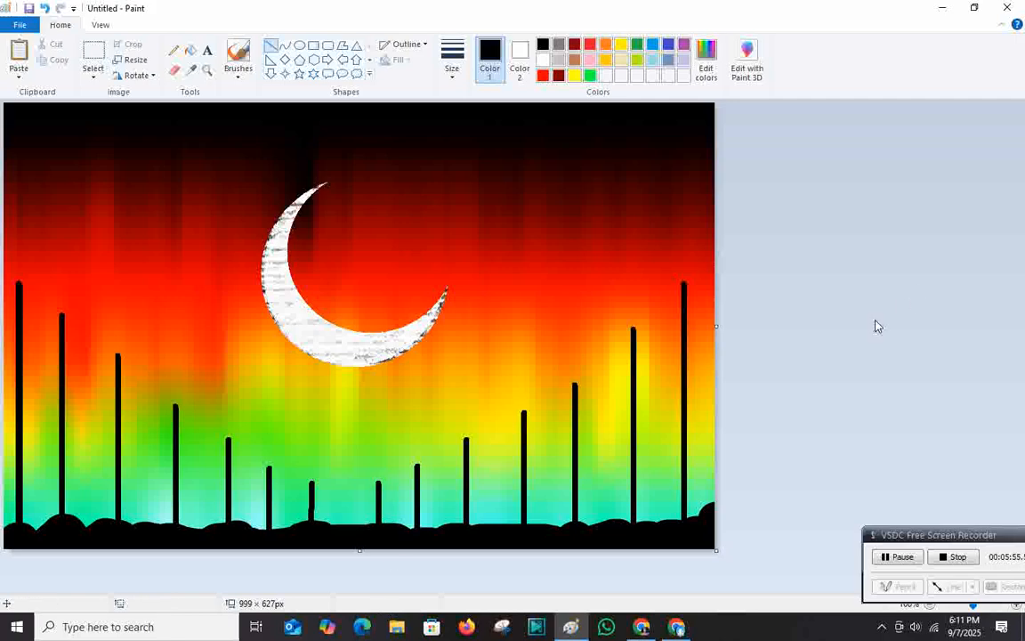
- Top the rightmost post with a yellow-filled, black-outlined pentagon about 65 × 74 pixels, using the second-thickest outline
click(520, 59)
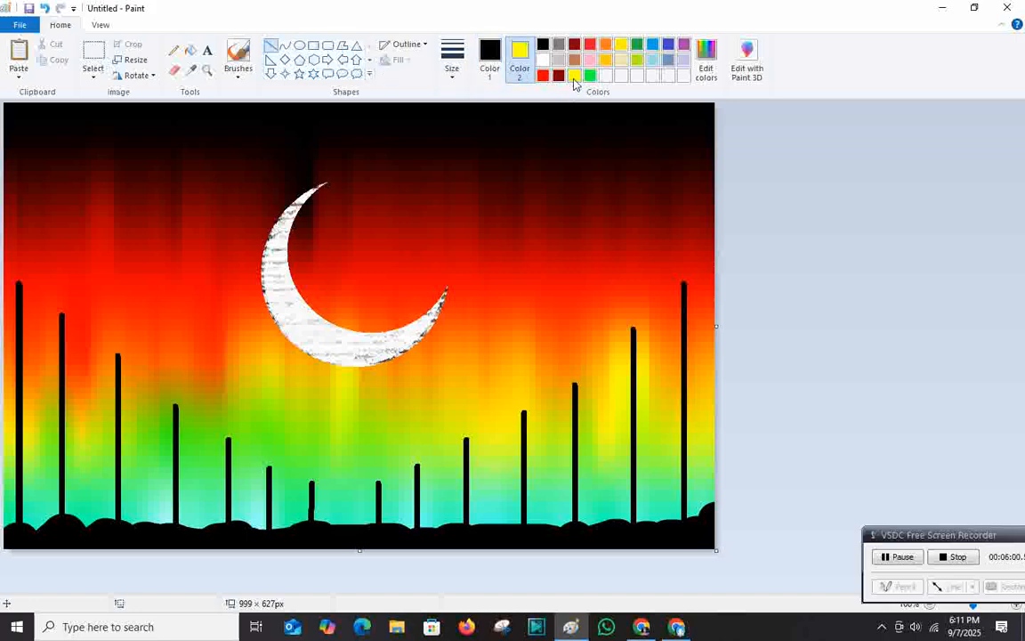
click(489, 60)
click(300, 59)
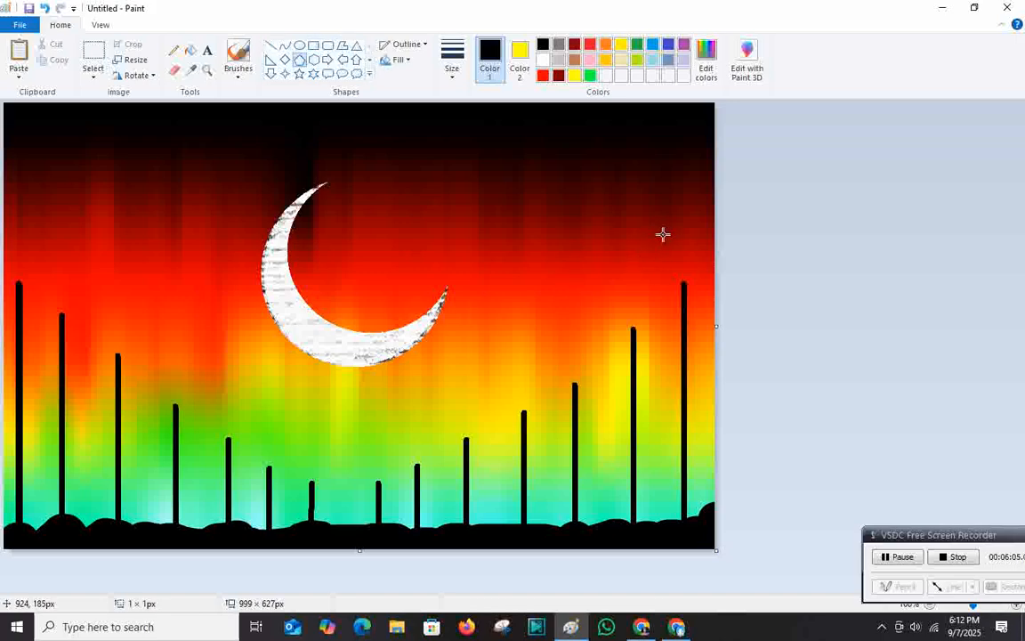
drag(660, 234, 709, 287)
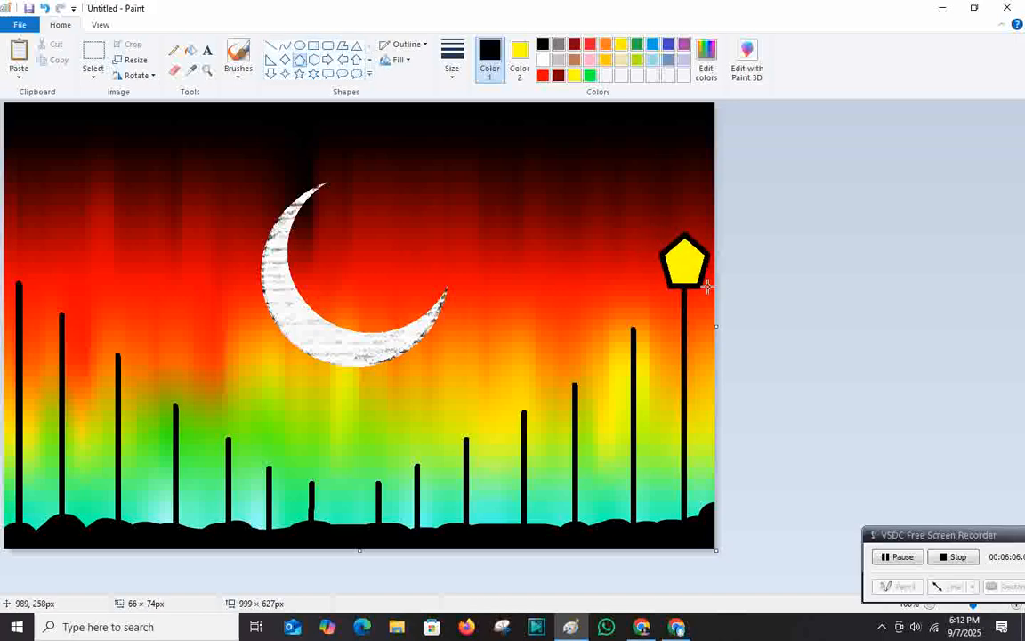
click(453, 64)
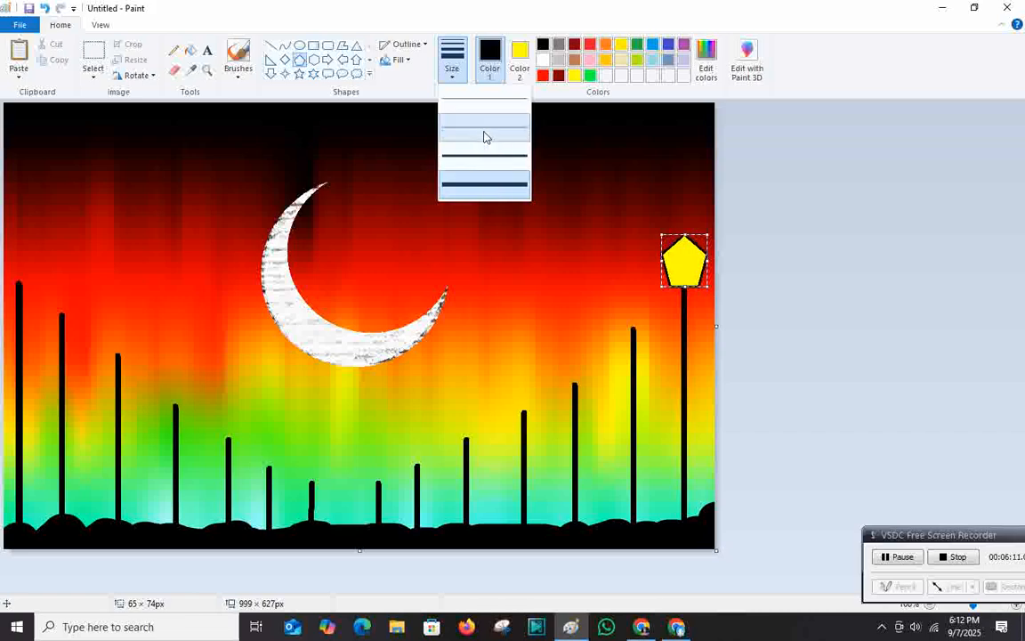
click(483, 151)
click(804, 207)
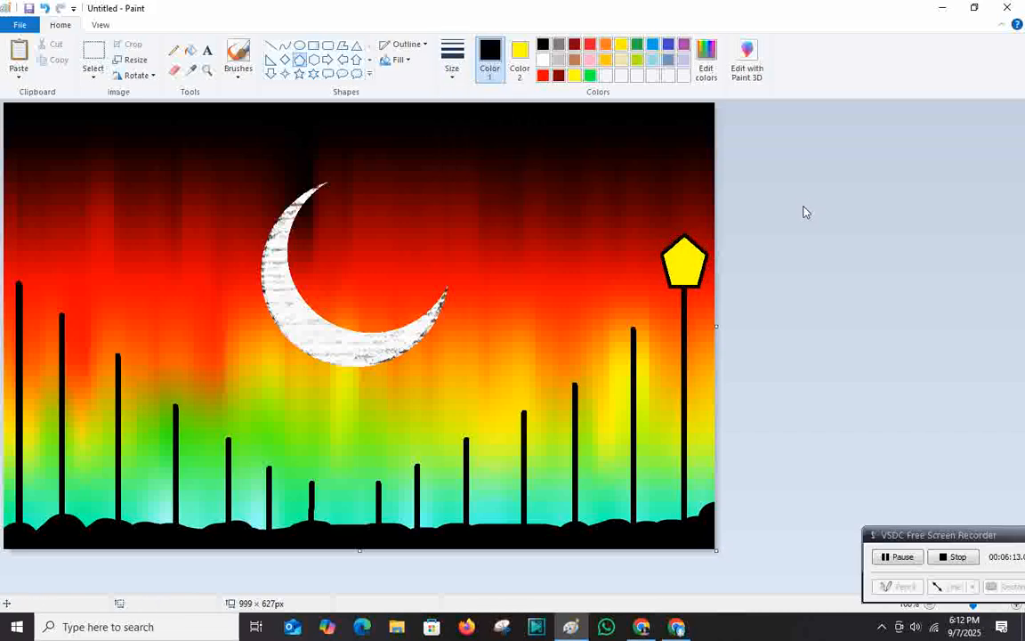
- Add yellow pentagons to the leftmost post and to the second post from each side, the latter two about 35 × 48 and 40 × 56 pixels
mouse_move(6, 231)
mouse_down()
mouse_move(28, 279)
mouse_move(50, 280)
mouse_move(14, 255)
mouse_move(22, 243)
mouse_move(20, 252)
mouse_up()
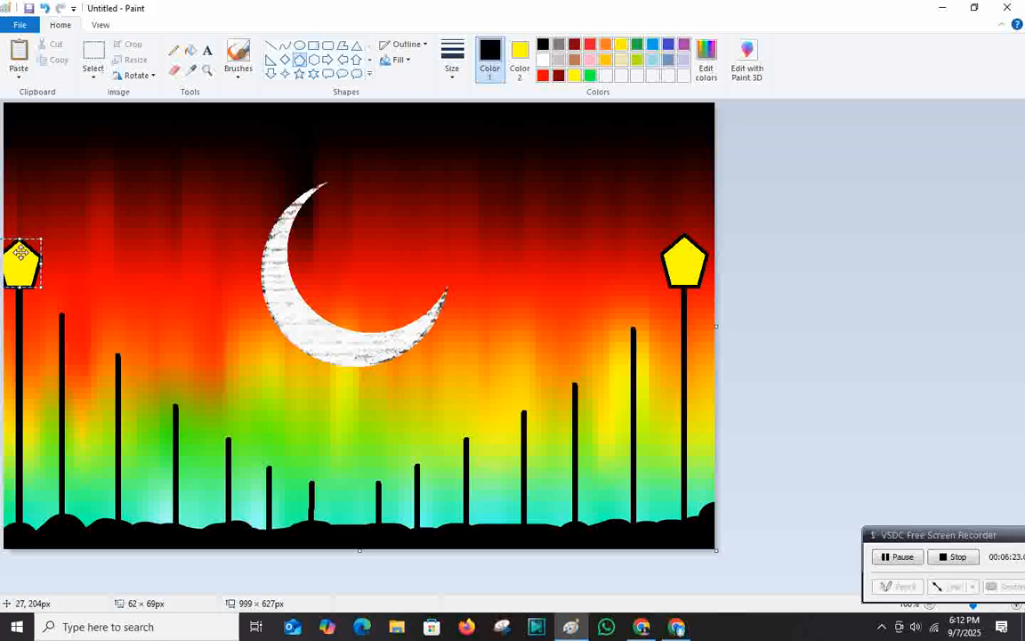
mouse_move(41, 286)
mouse_down()
mouse_move(19, 259)
mouse_move(73, 321)
mouse_up()
click(105, 251)
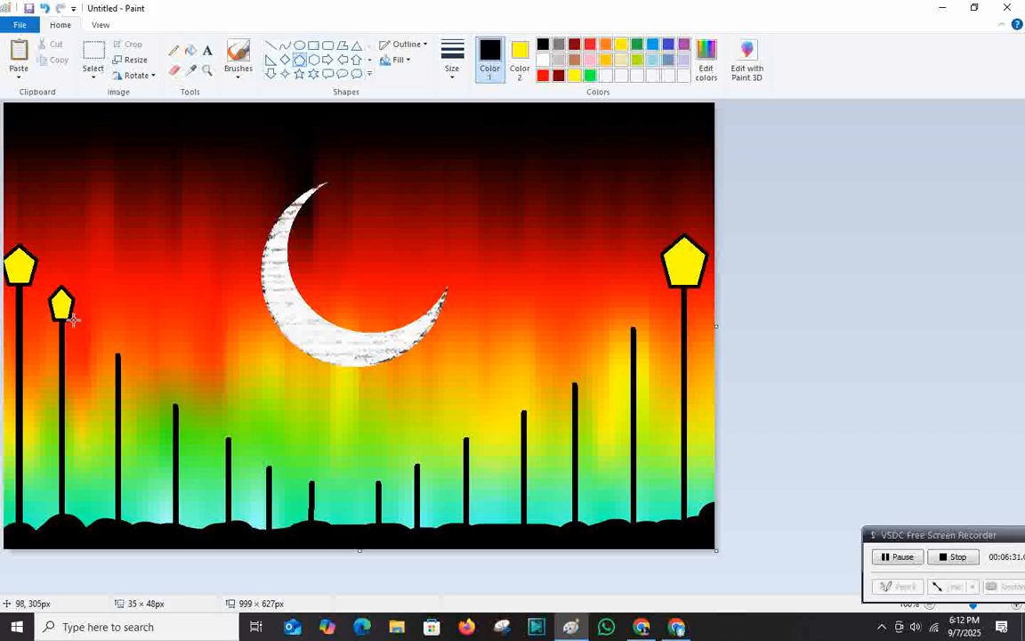
drag(621, 292, 647, 331)
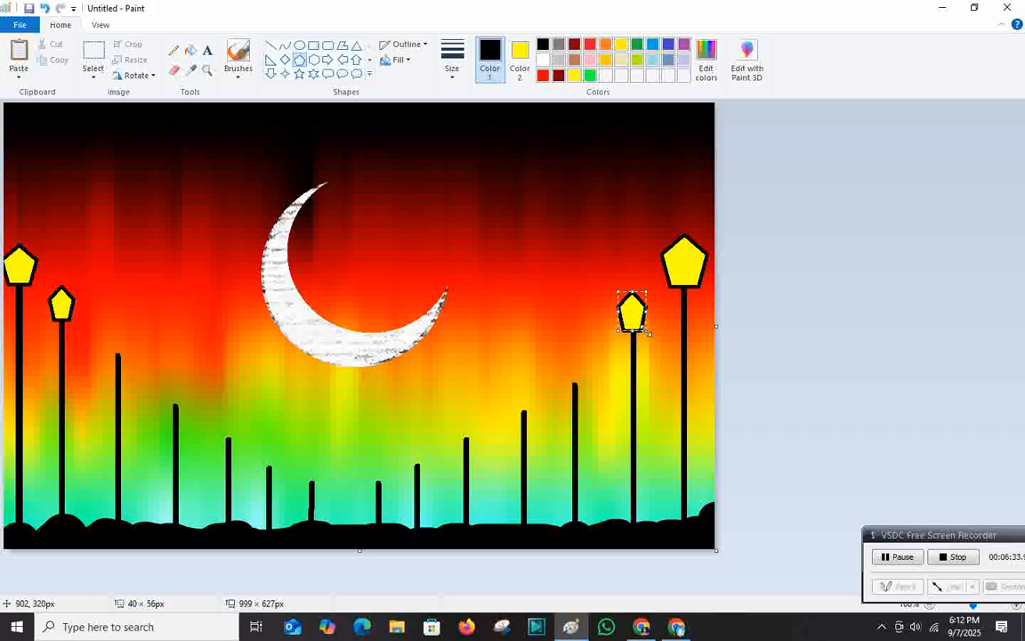
click(800, 298)
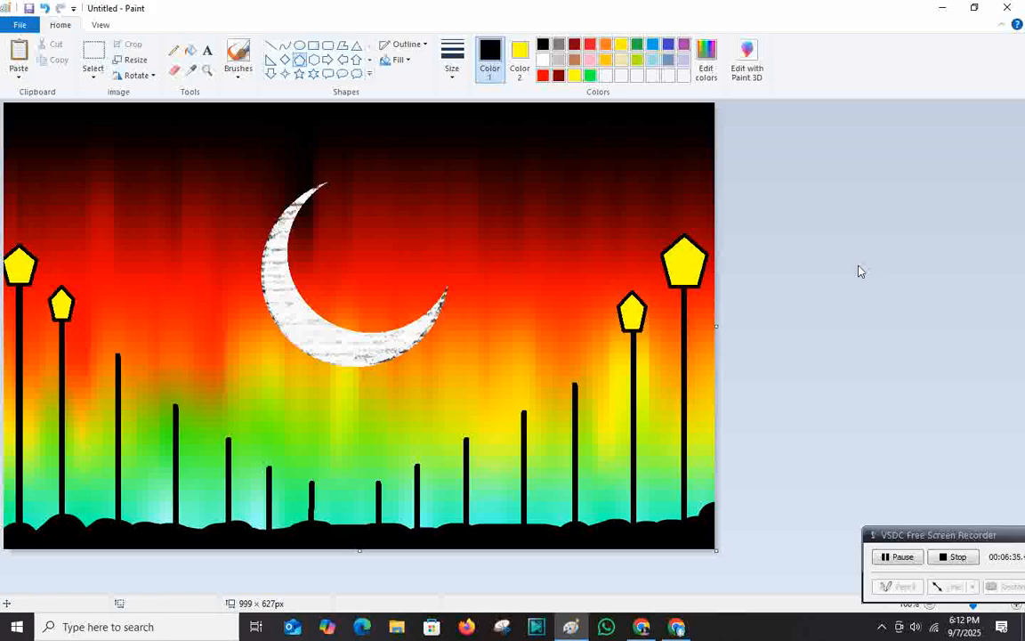
click(301, 46)
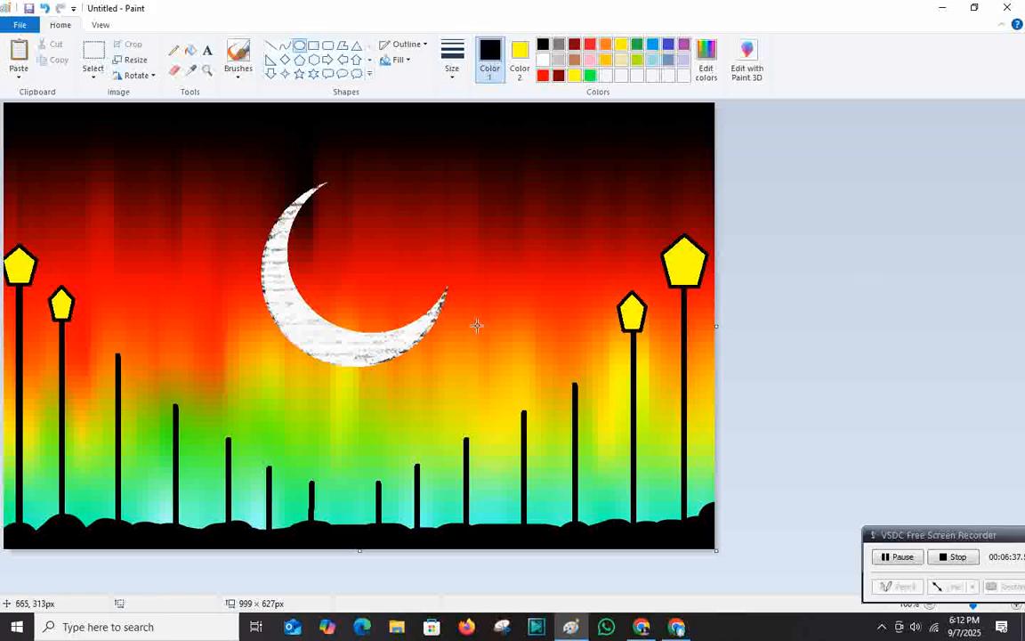
click(285, 60)
drag(516, 385, 559, 427)
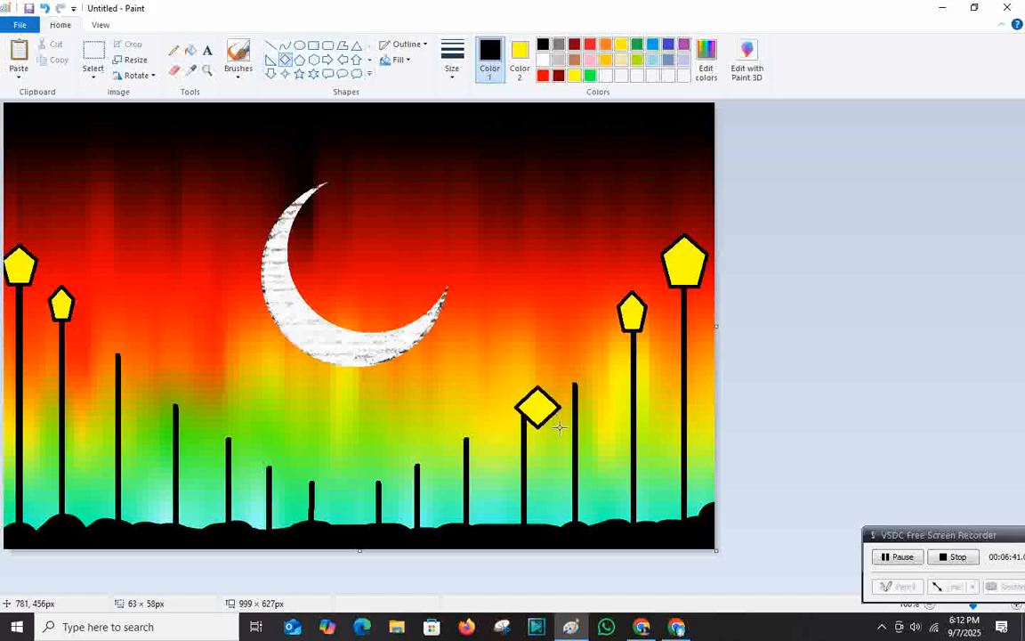
key(ctrl+z)
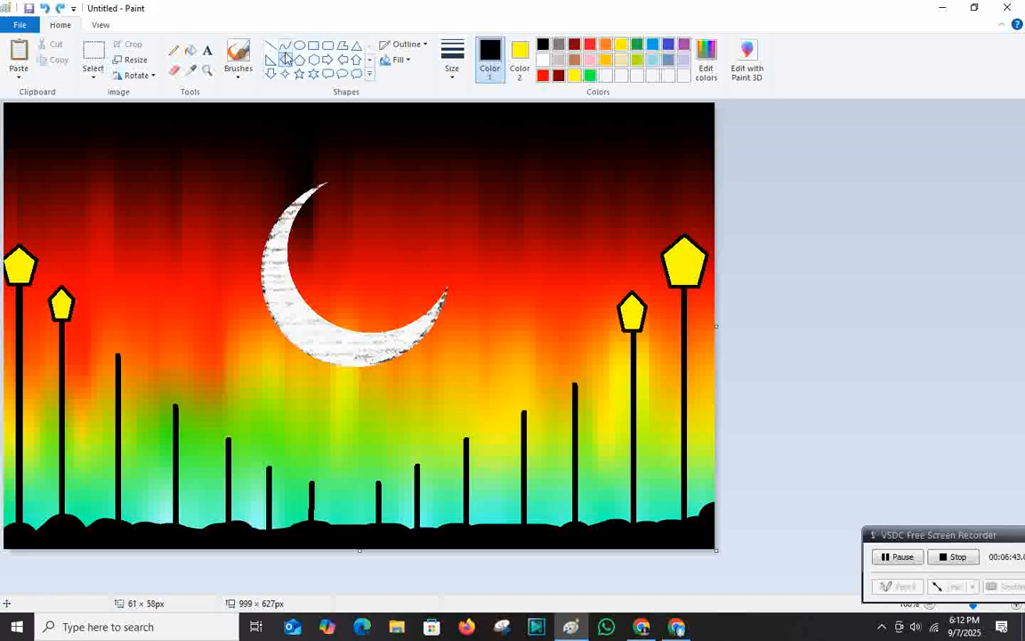
- Top the third and fourth posts from the right with yellow ellipses about 52 × 69 and 50 × 48 pixels, centering the second on its post
click(301, 46)
mouse_move(556, 339)
mouse_down()
mouse_move(570, 373)
mouse_move(593, 390)
mouse_up()
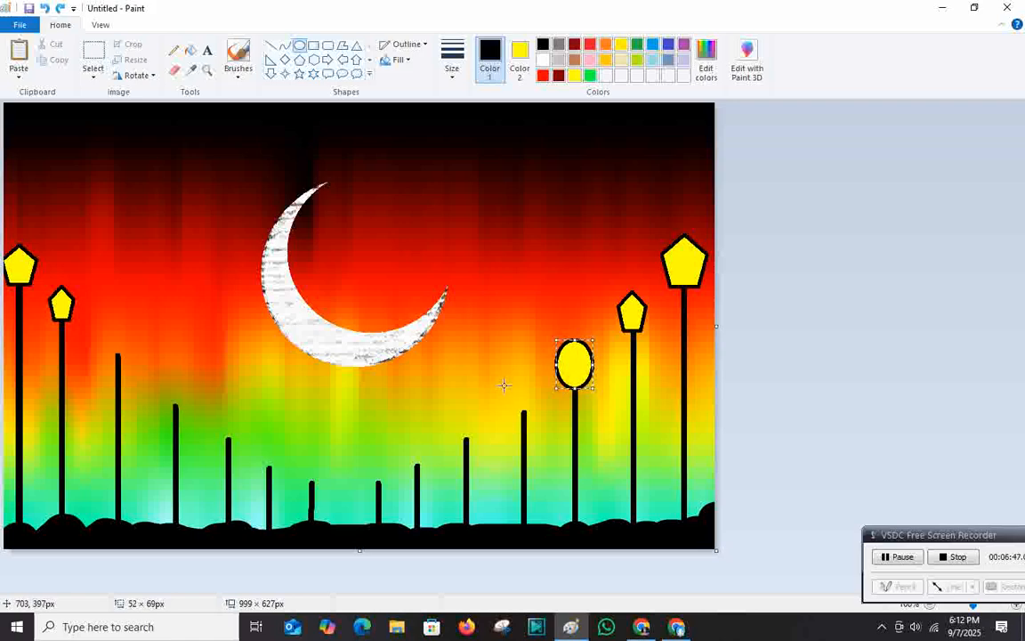
drag(503, 384, 540, 420)
drag(525, 400, 528, 400)
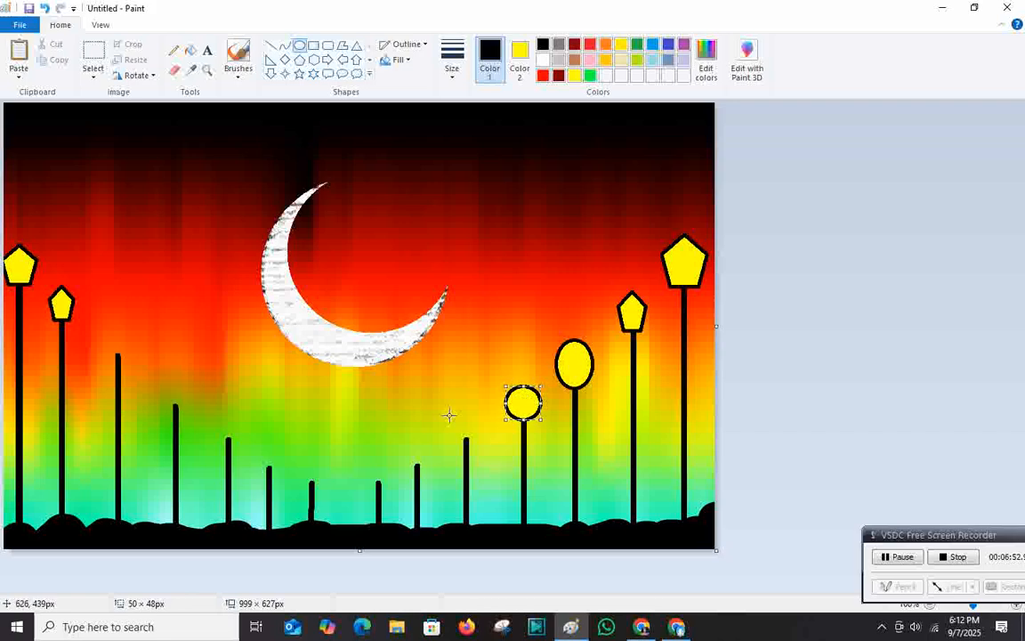
- Top the right group's three inner posts with shrinking yellow ellipses, about 41 × 45 pixels on the outer one and 25 × 27 on the innermost
drag(450, 414, 481, 451)
key(ctrl+z)
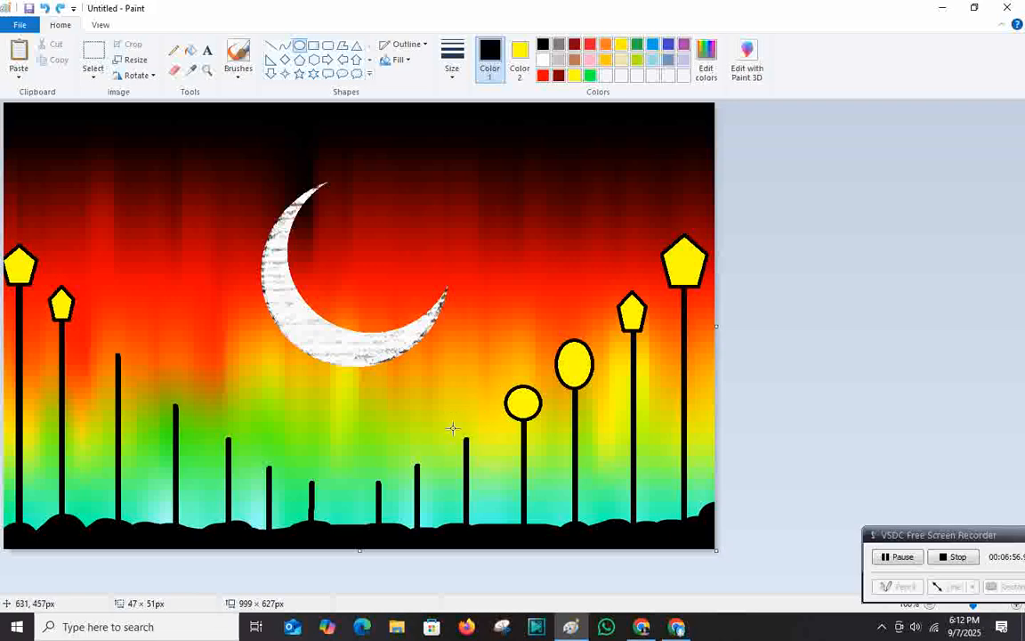
drag(445, 412, 479, 443)
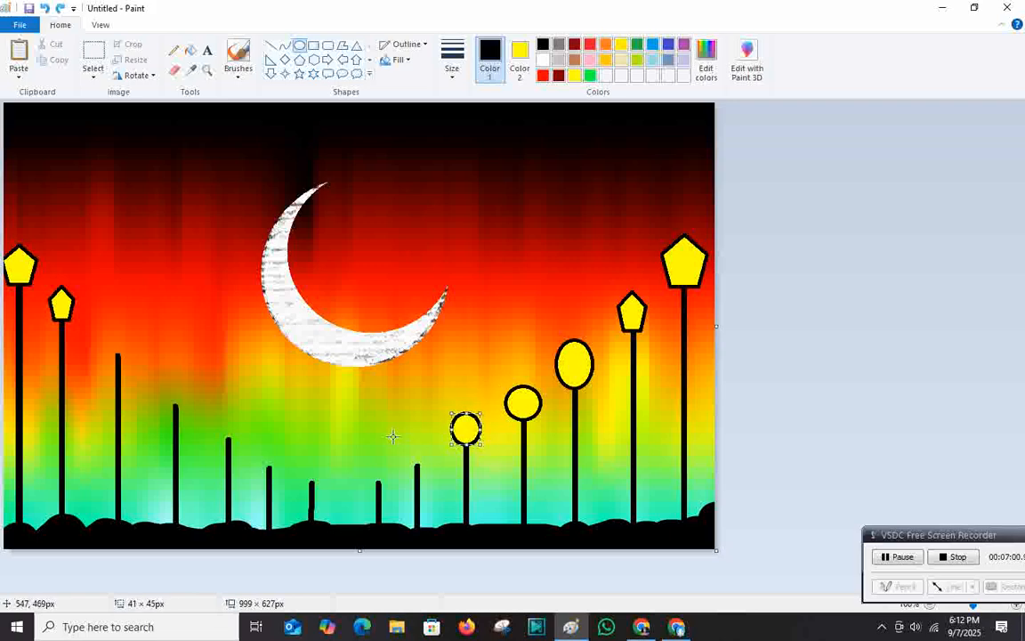
drag(400, 439, 389, 483)
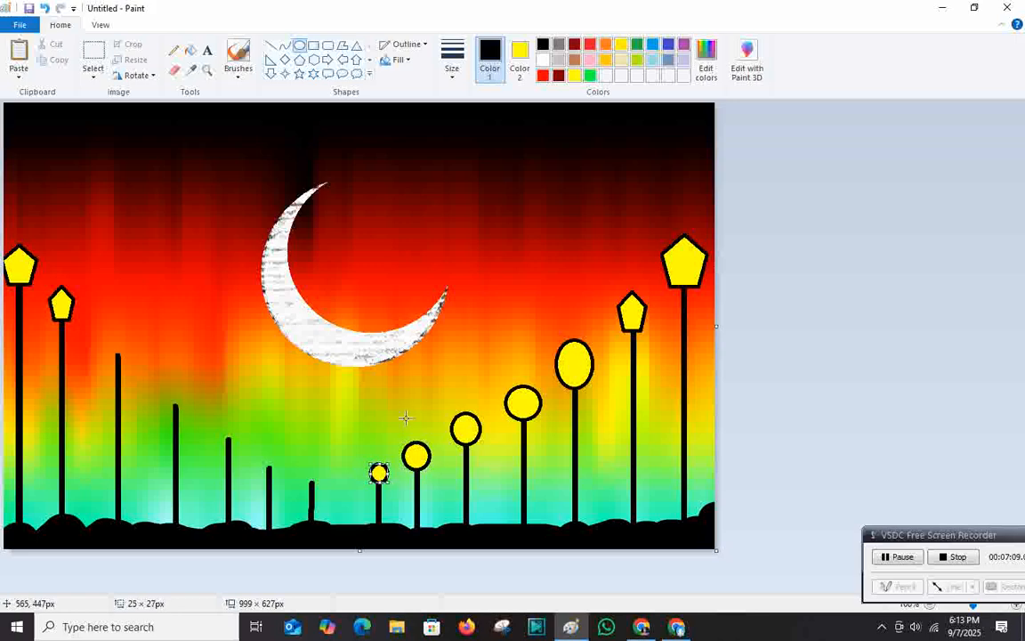
click(344, 440)
drag(300, 466, 322, 487)
click(337, 417)
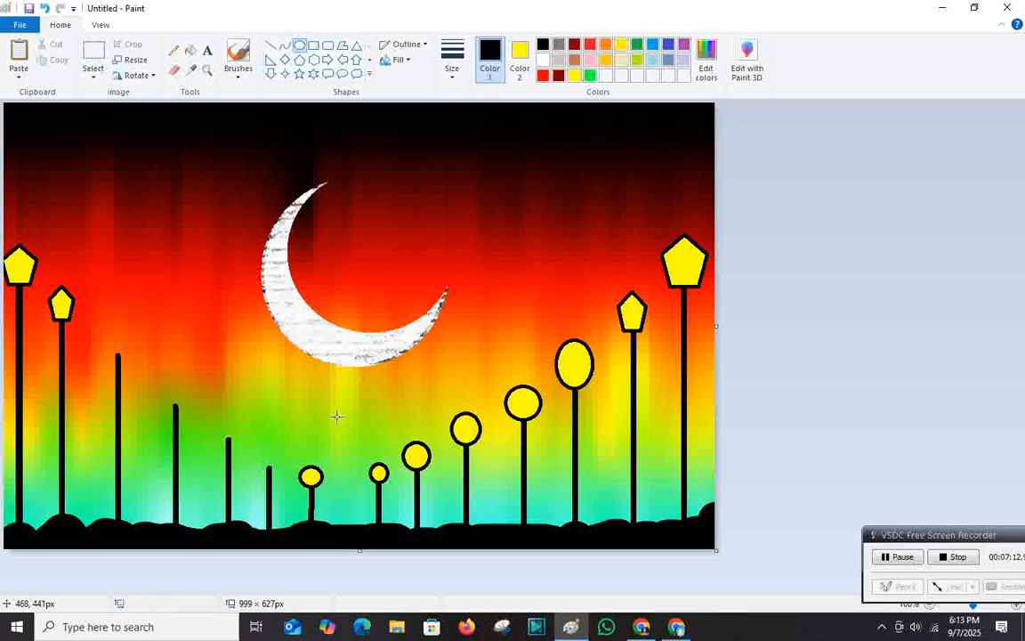
key(ctrl+z)
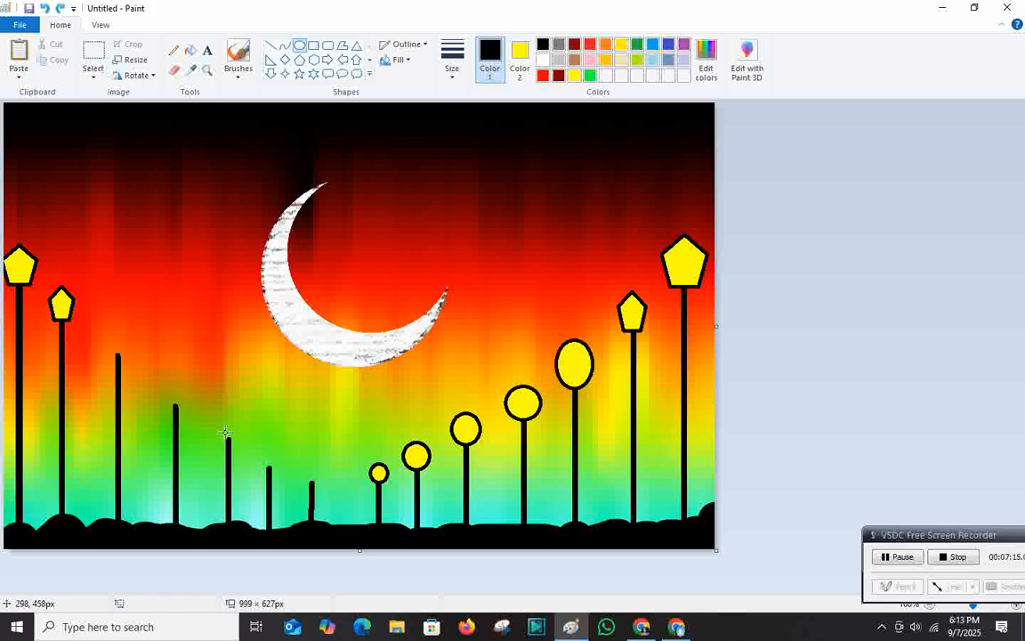
- Top the left group's four inner posts, from the center outward, with yellow ellipses about 29 × 32, 41 × 41, 44 × 45 and 54 × 64 pixels
drag(304, 464, 322, 485)
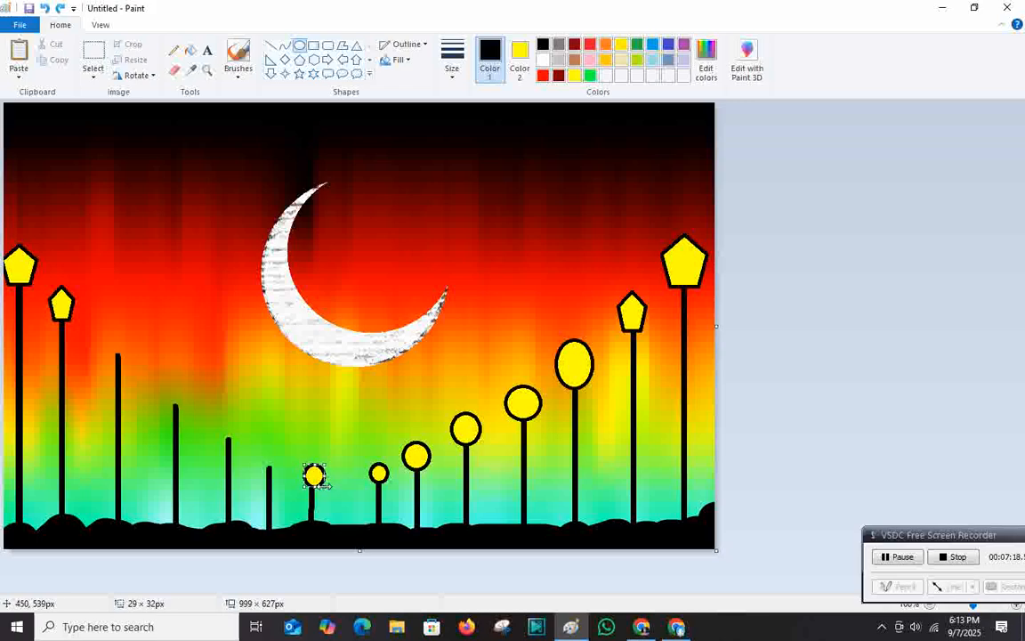
click(294, 441)
drag(251, 438, 269, 455)
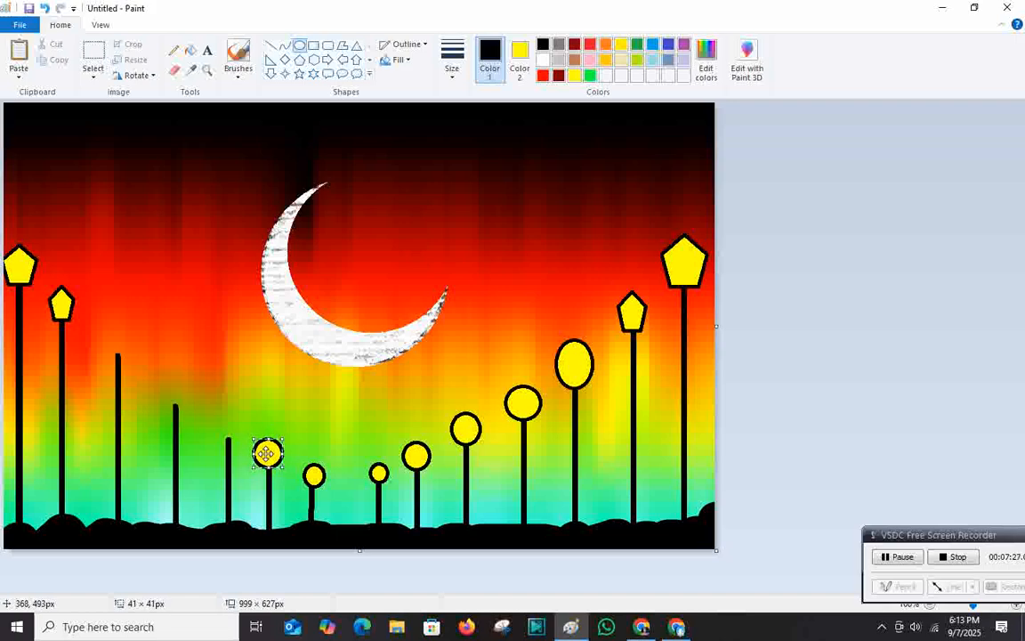
drag(208, 416, 232, 426)
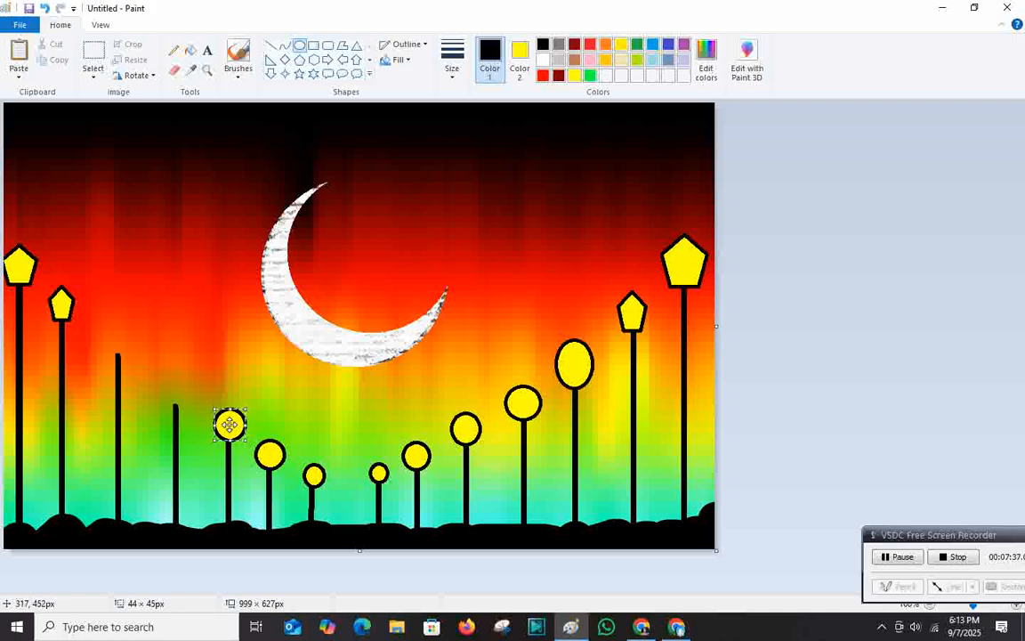
click(206, 381)
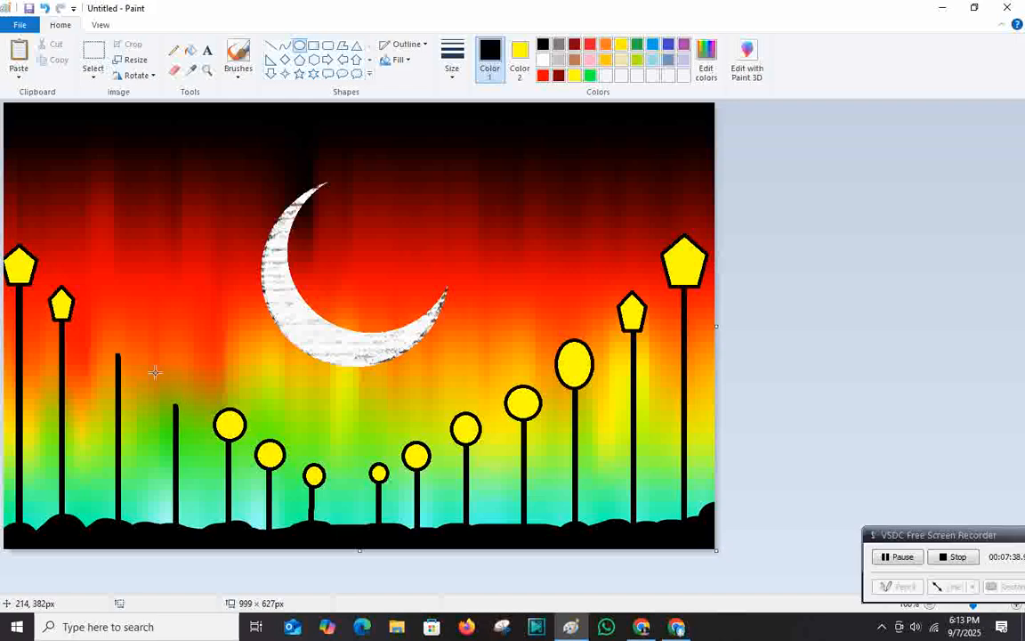
drag(154, 367, 193, 412)
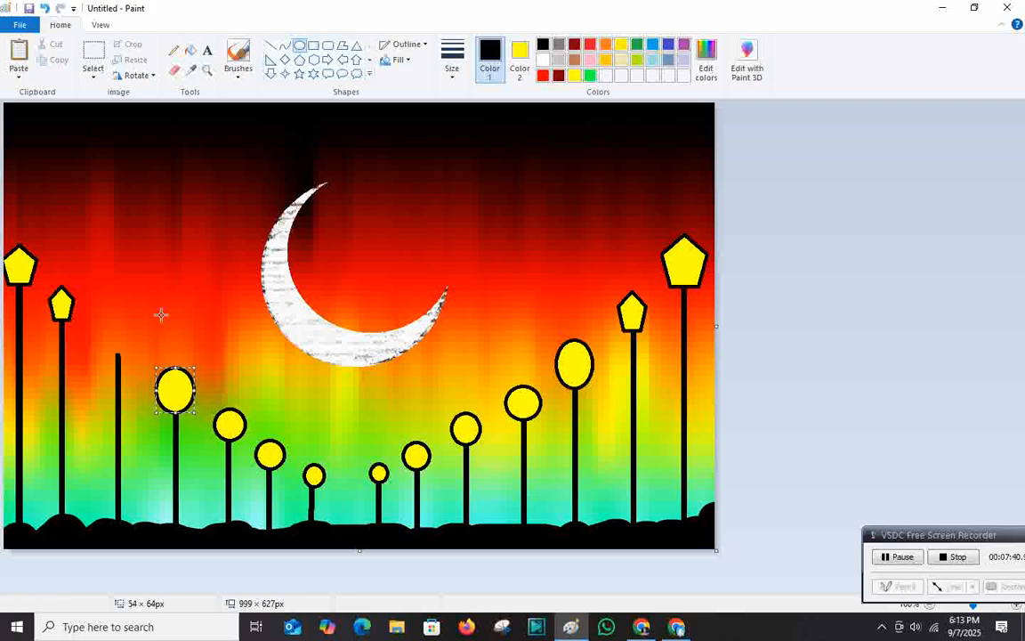